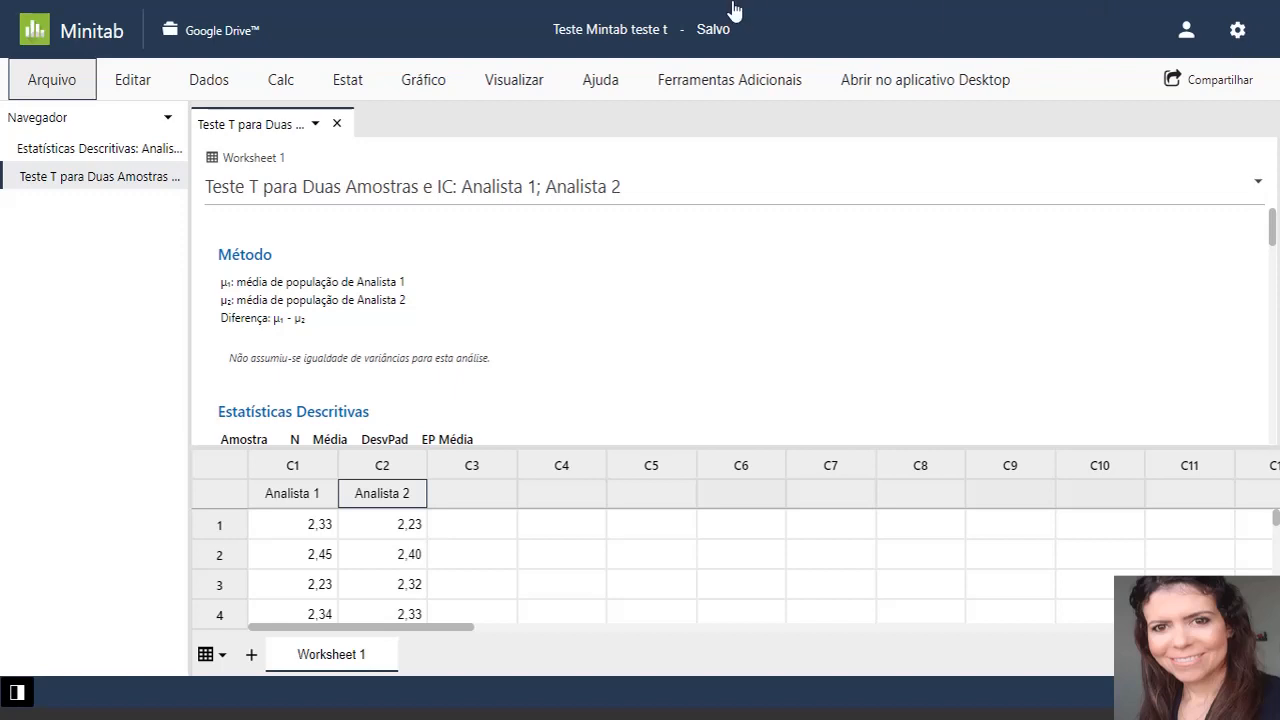
mouse_move(735, 5)
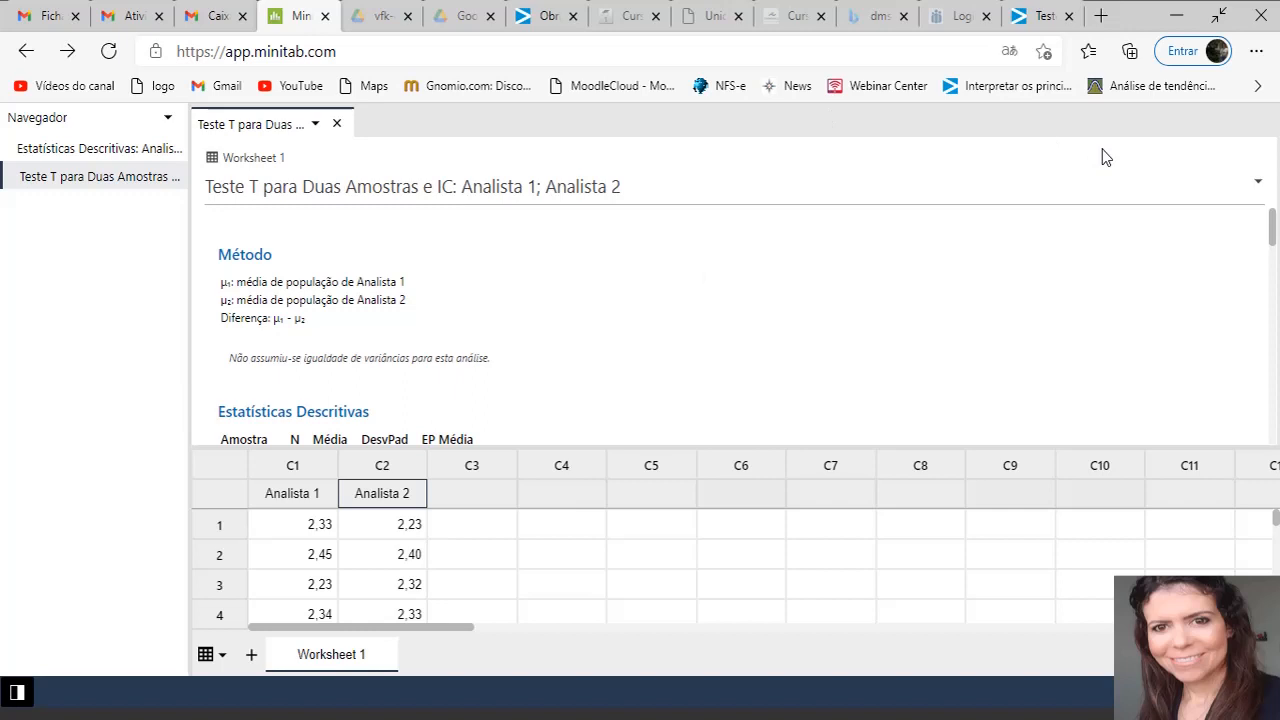
left_click(1229, 10)
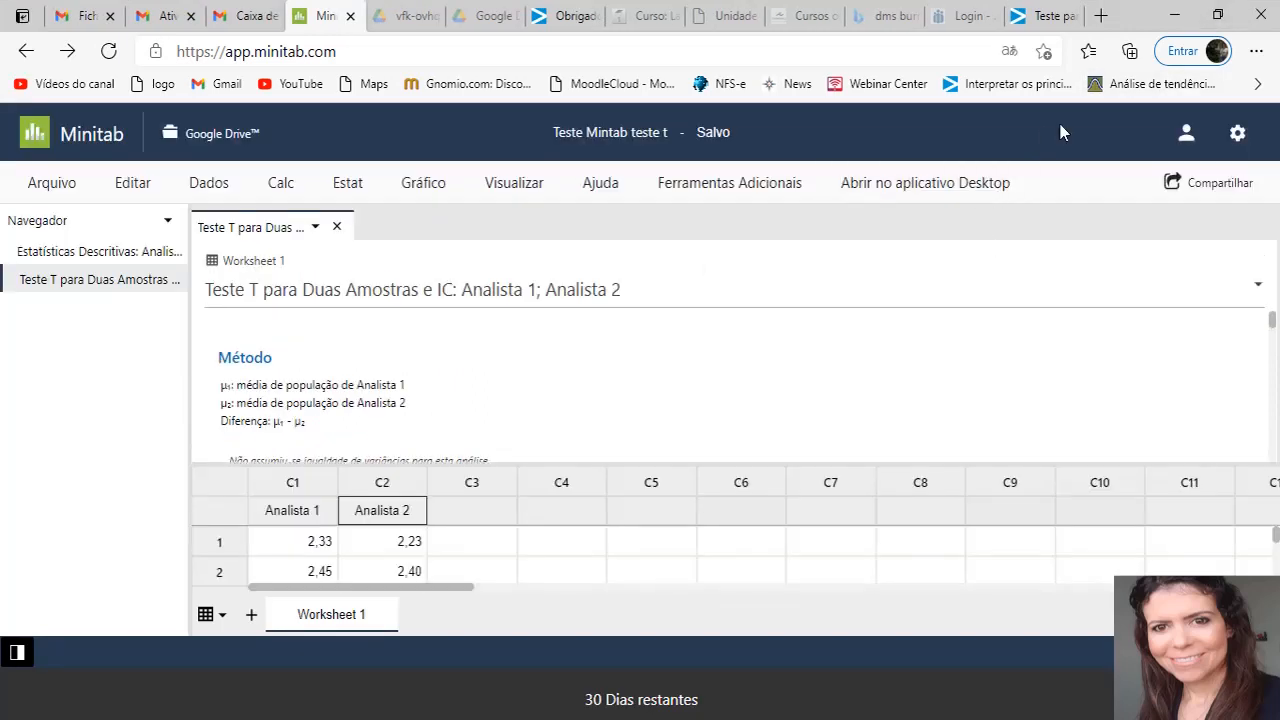
left_click(1256, 51)
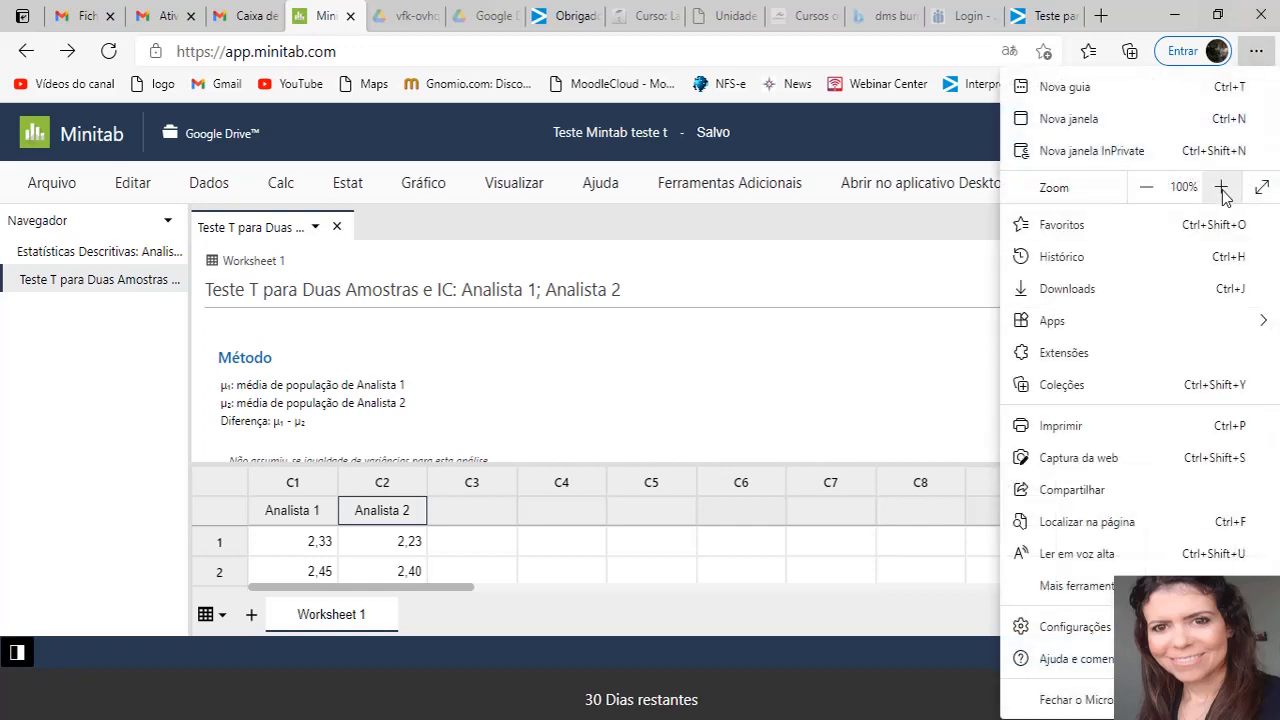
left_click(1261, 188)
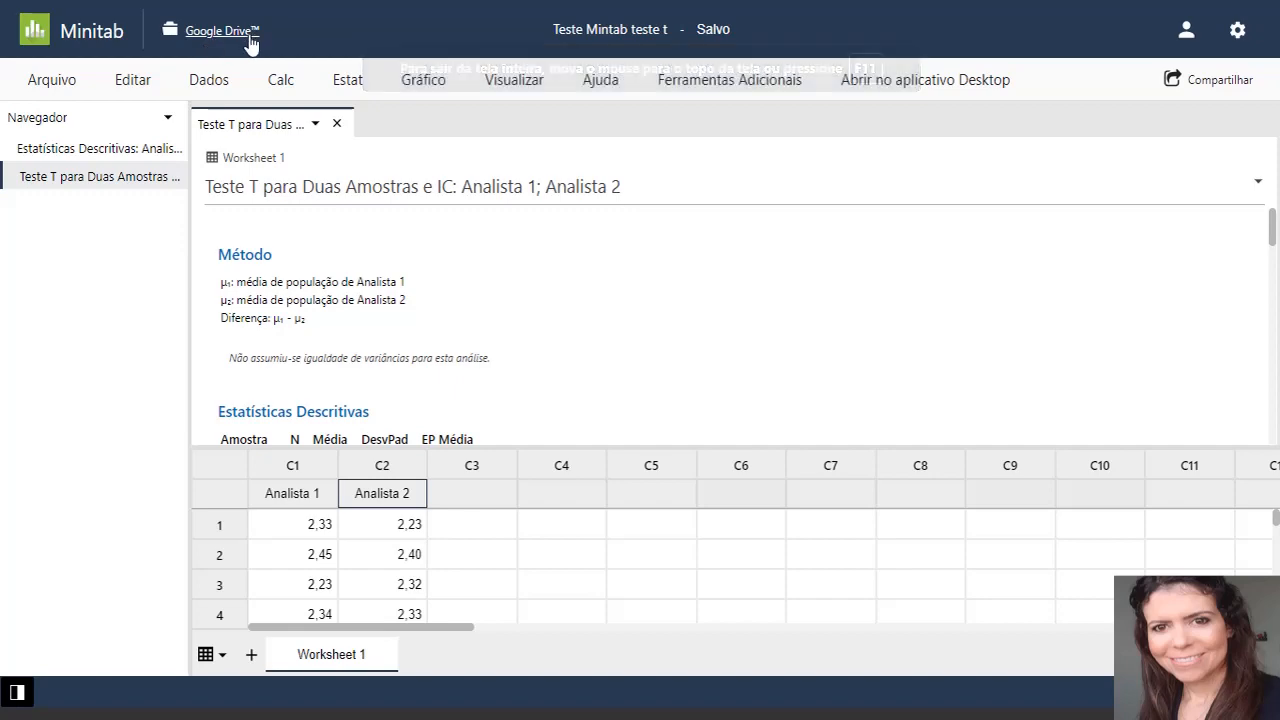
left_click(215, 33)
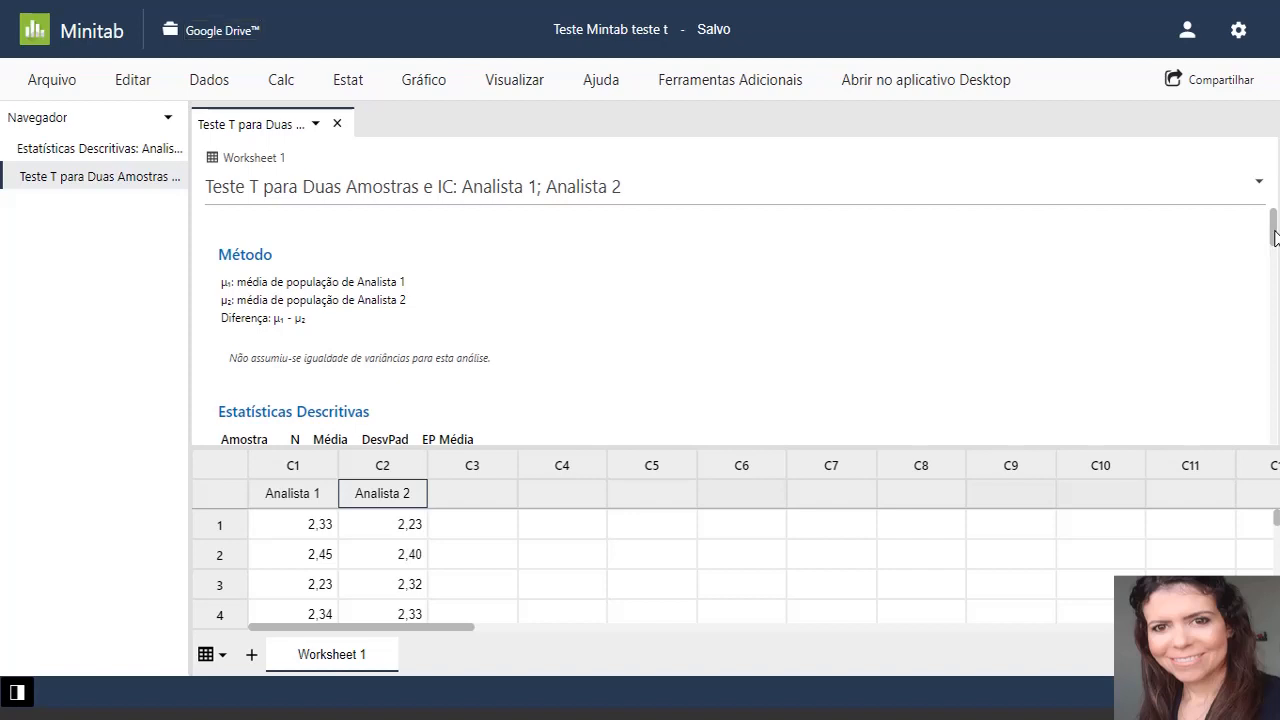
Show the existing descriptive statistics output for Analista 1 and Analista 2, and enlarge the worksheet area to reveal all the data rows
mouse_move(1273, 236)
left_mouse_down()
mouse_move(1275, 425)
mouse_move(1274, 227)
left_mouse_up()
left_click(98, 150)
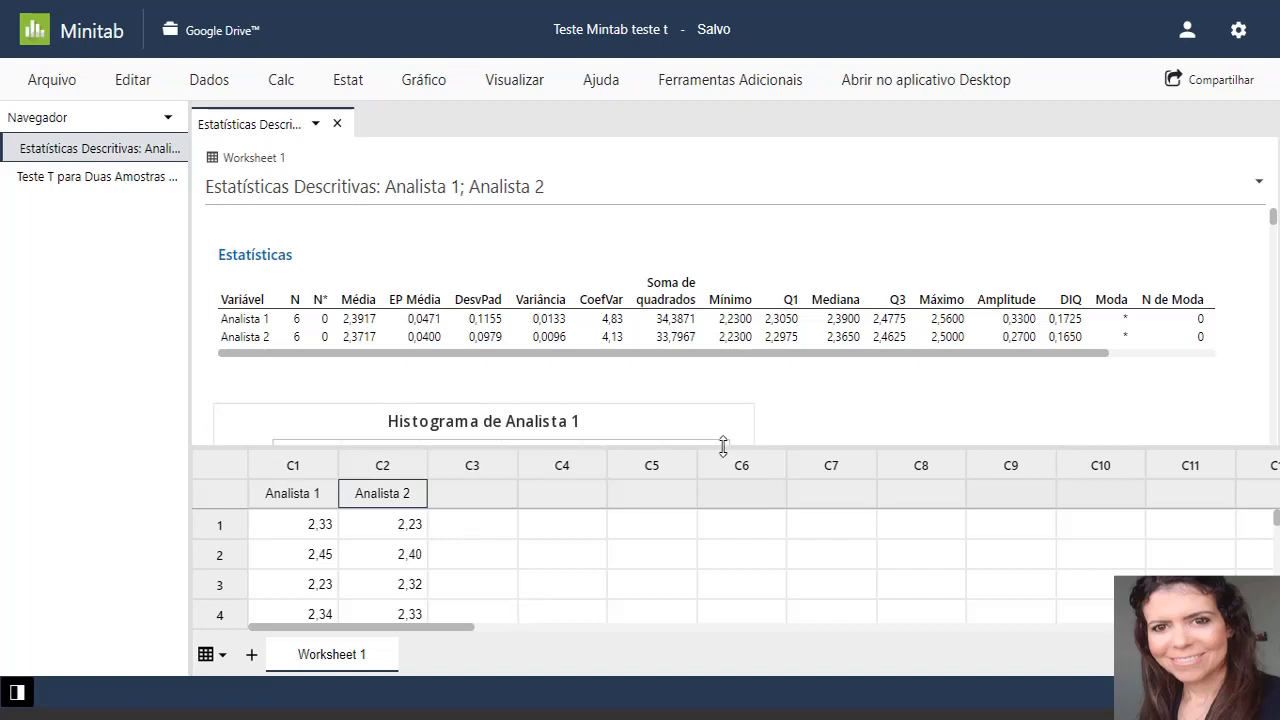
left_click_drag(724, 446, 714, 374)
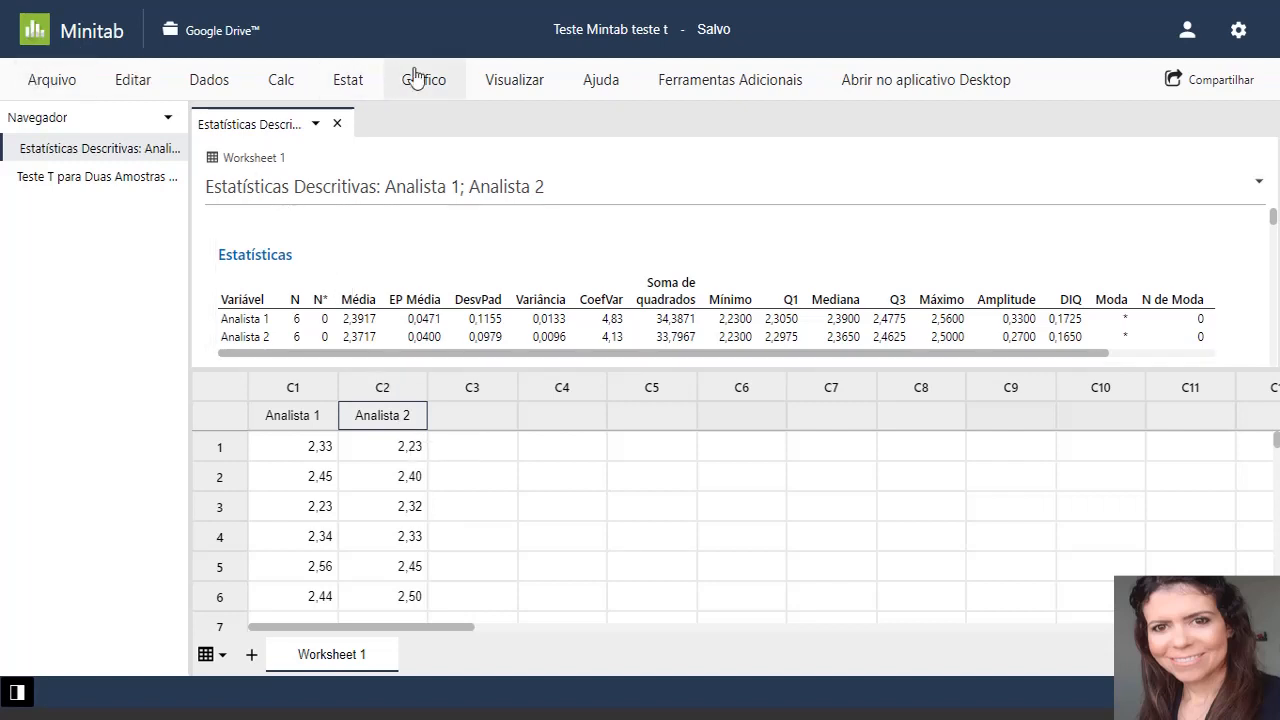
Start a descriptive statistics display (Exibição de Estatísticas Descritivas) with Analista 1 and Analista 2 as the variables
left_click(349, 90)
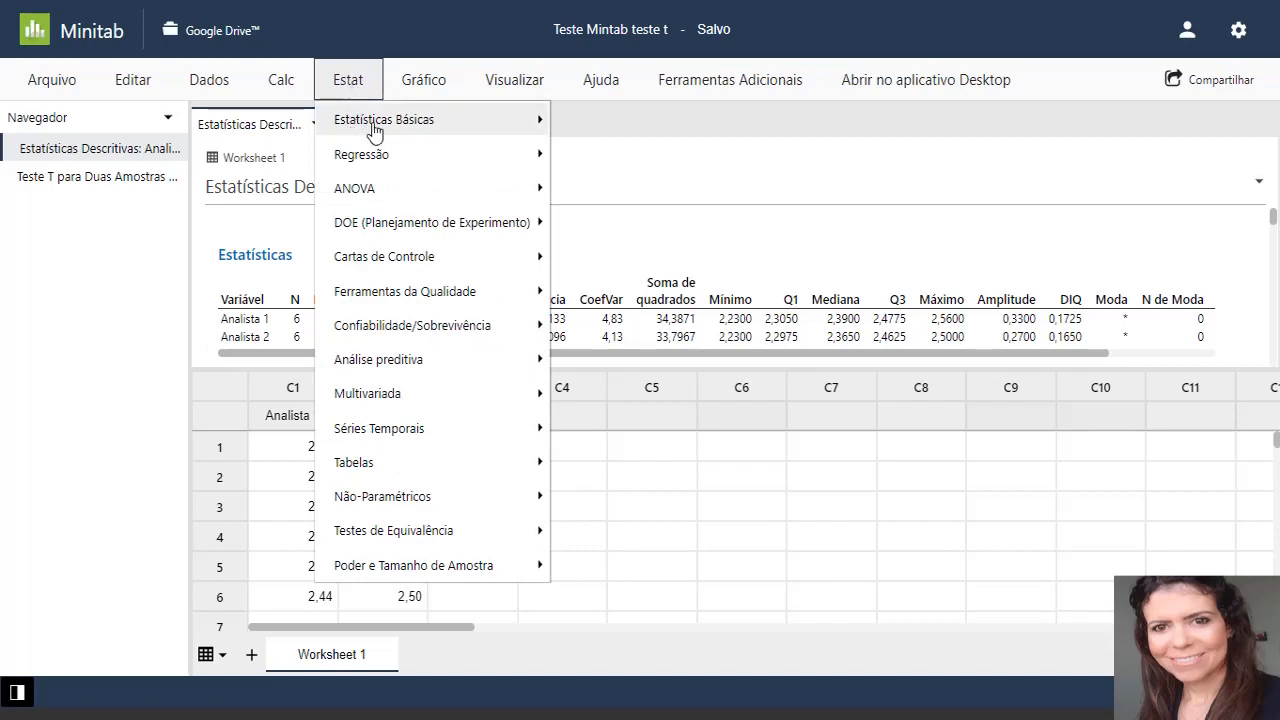
left_click(539, 127)
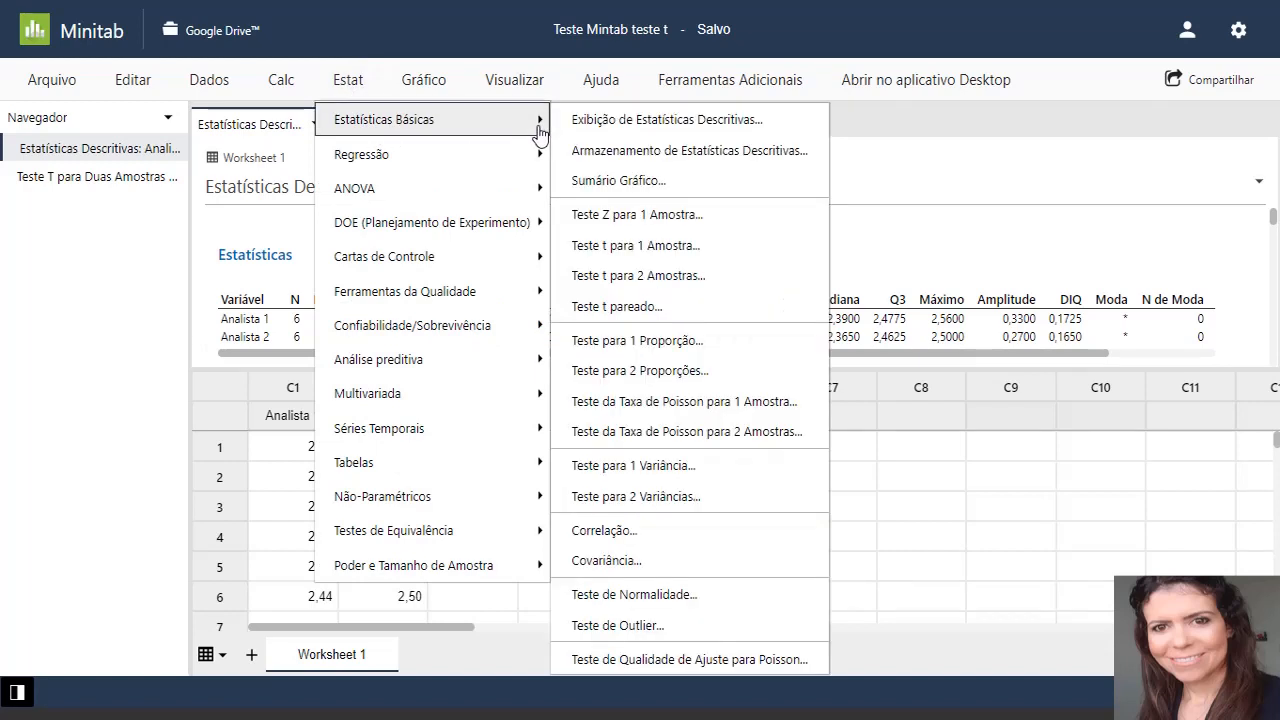
left_click(627, 122)
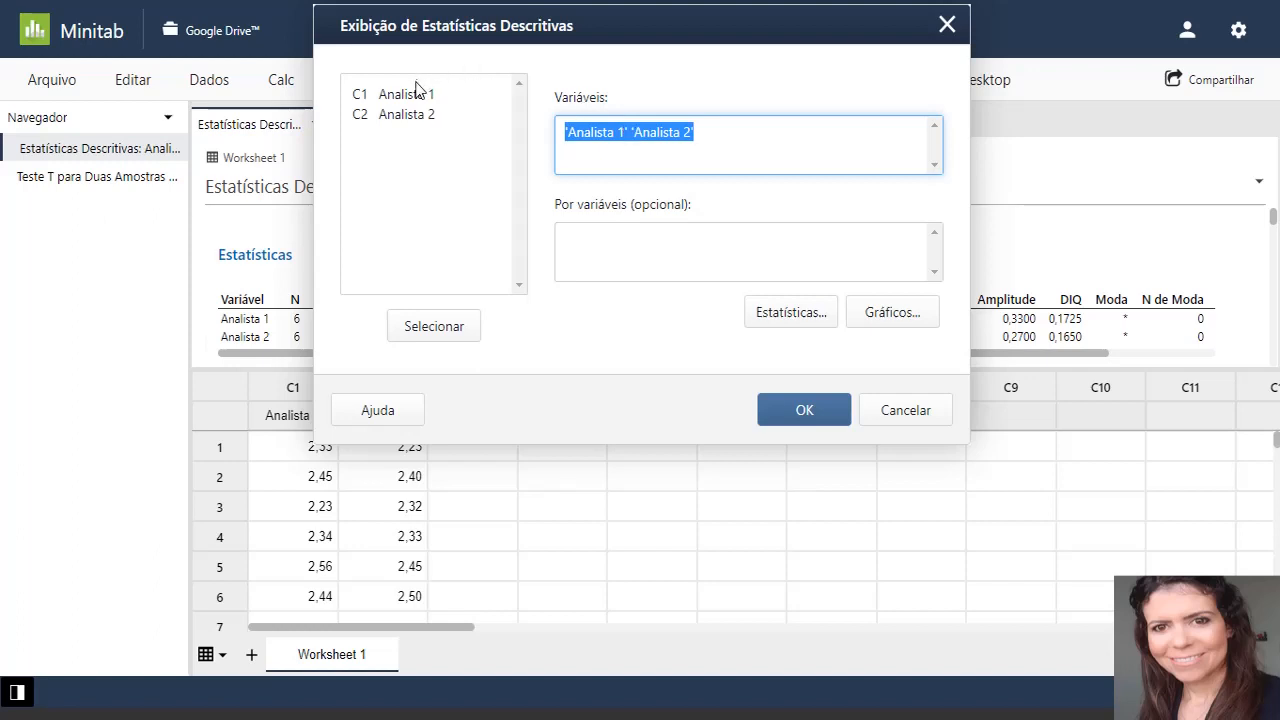
left_click_drag(413, 93, 415, 100)
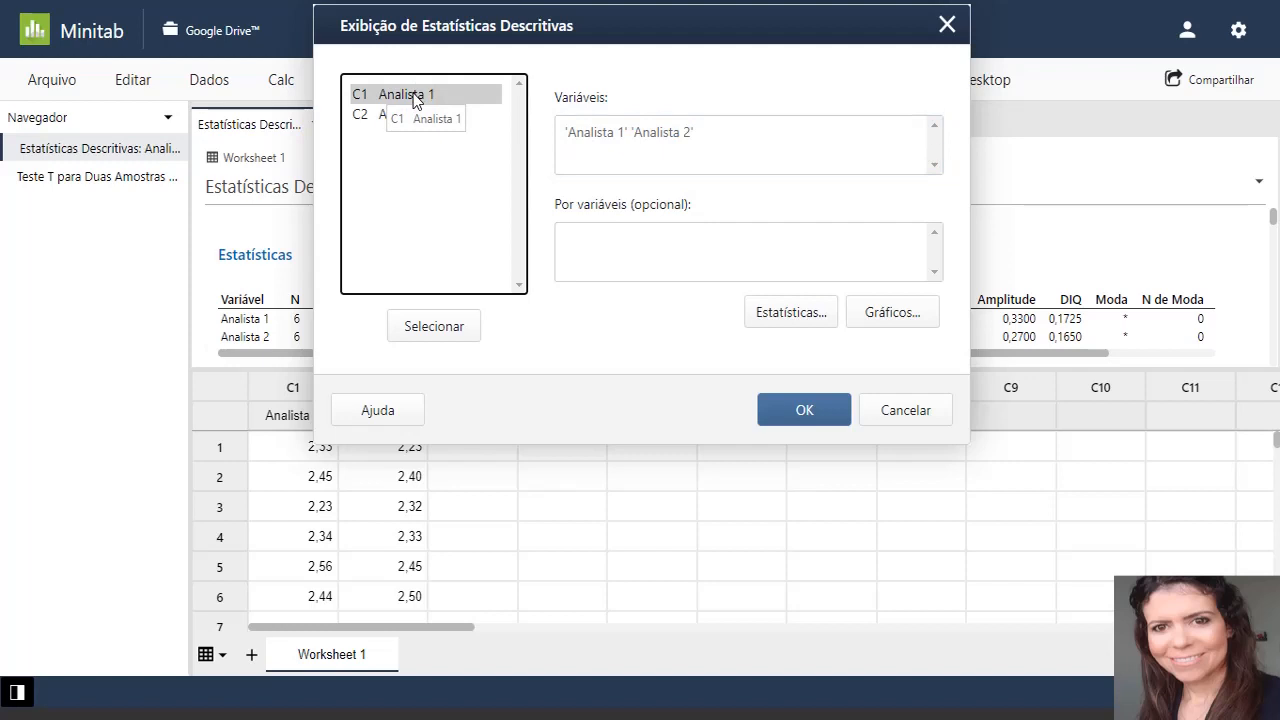
left_click(451, 330)
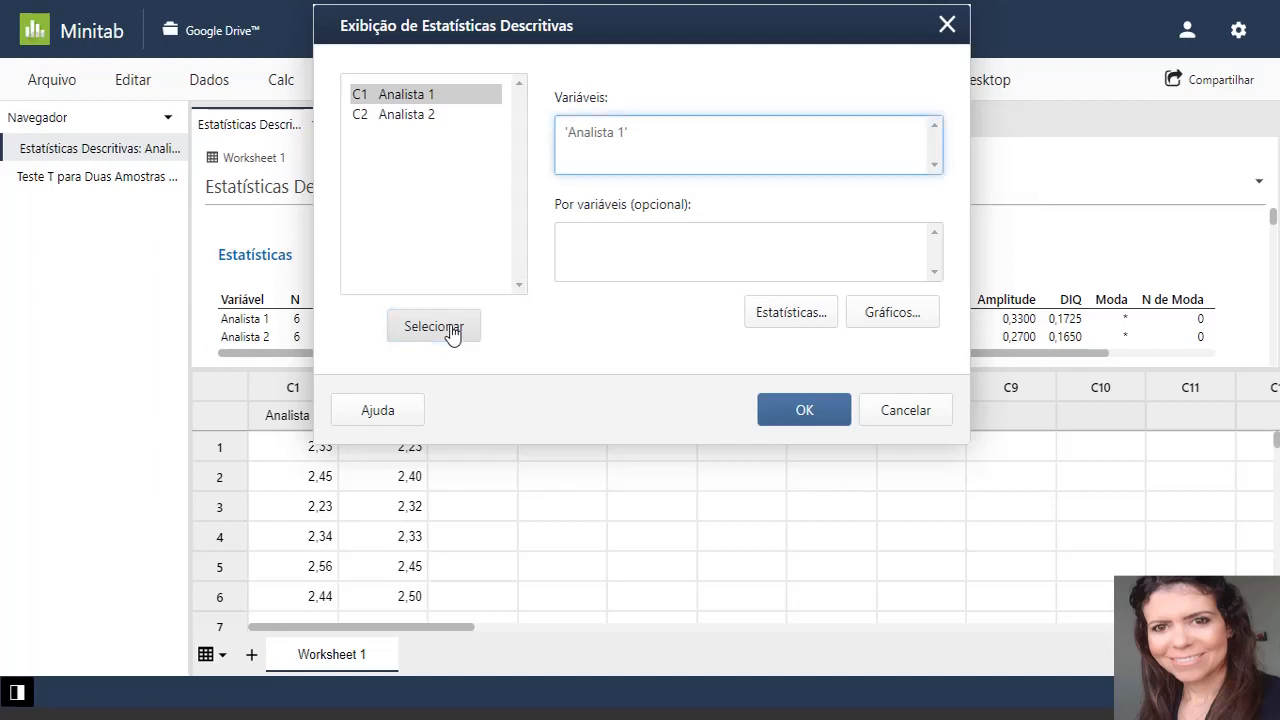
left_click(402, 118)
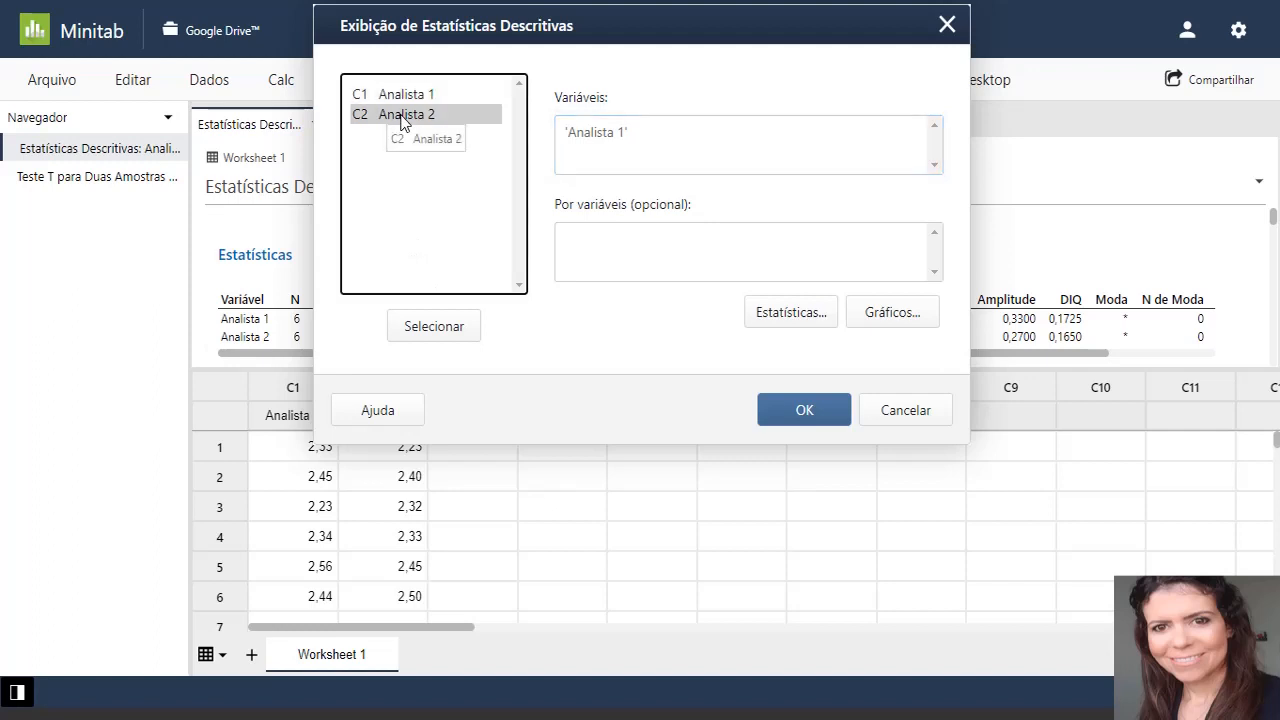
left_click(434, 328)
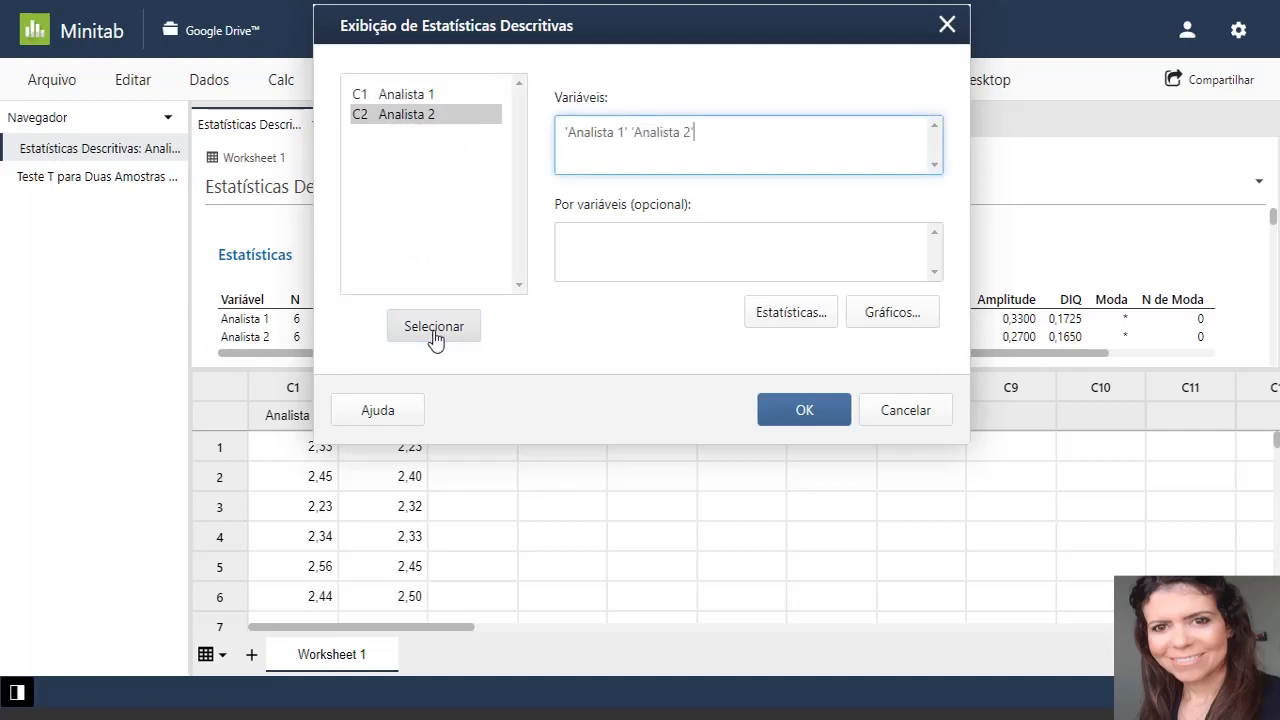
Review and accept the preselected statistics and all four graph types, and run the descriptive statistics analysis
left_click(814, 316)
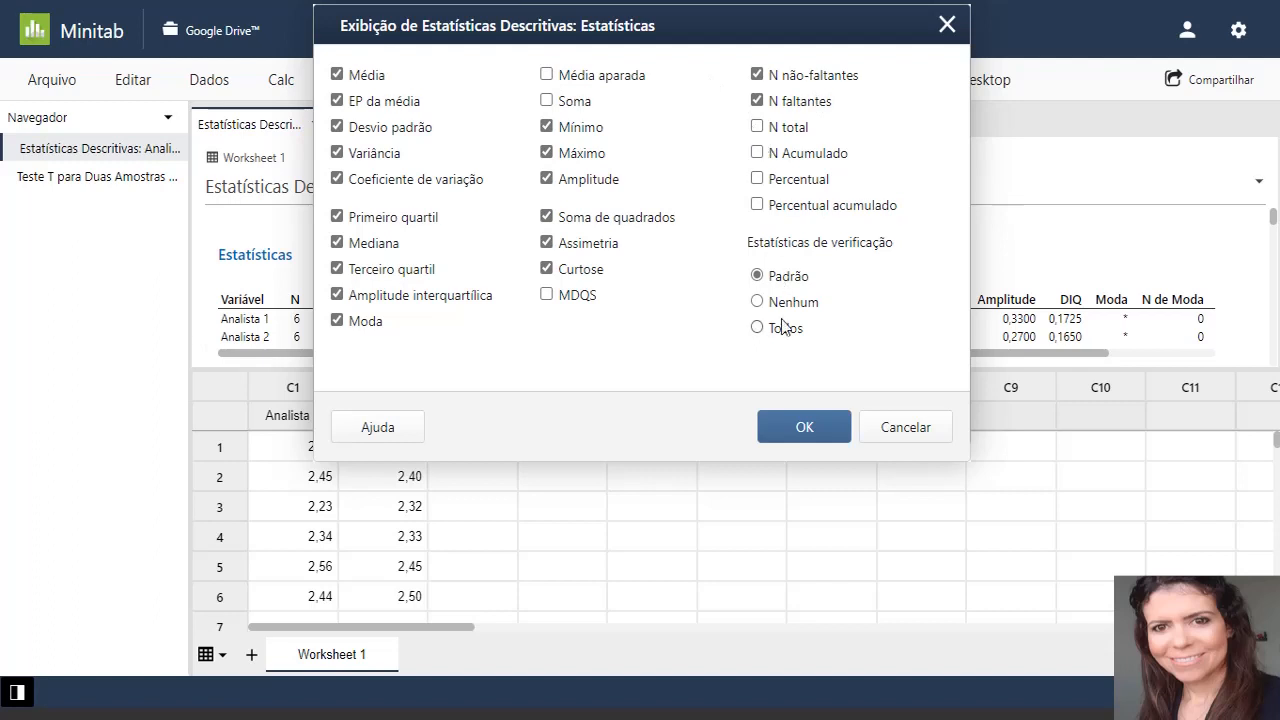
left_click(800, 427)
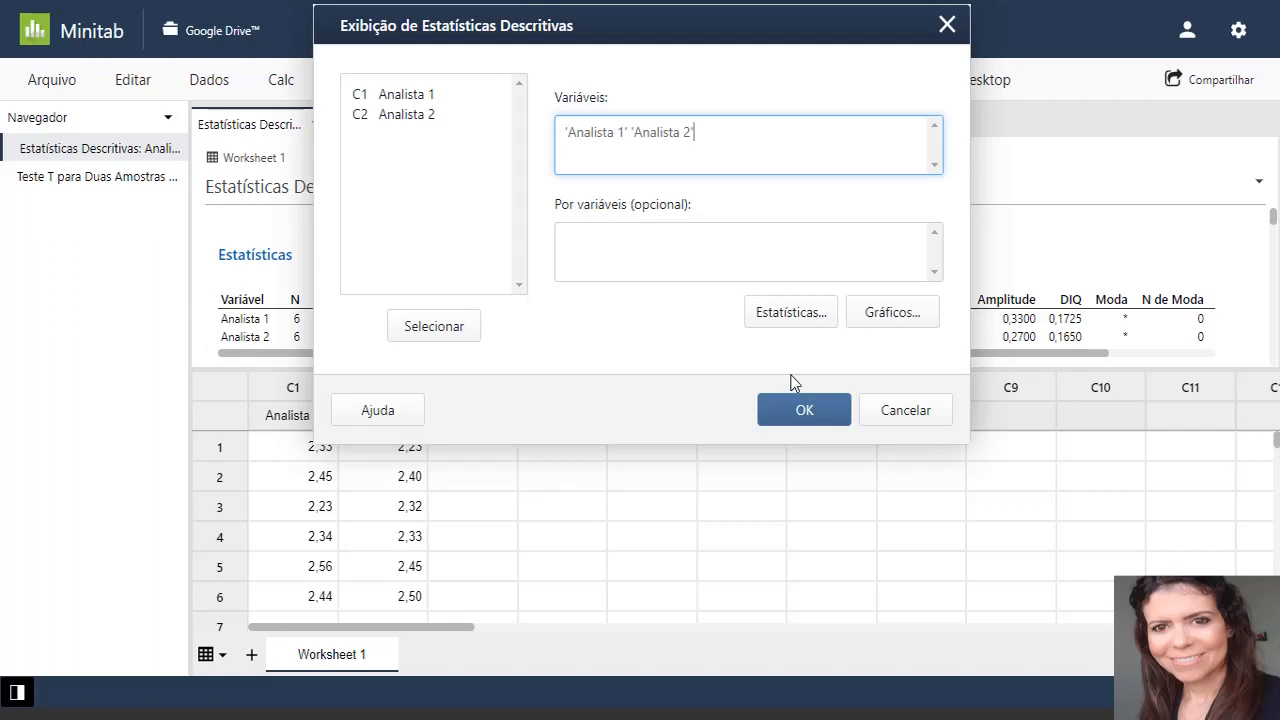
left_click(907, 318)
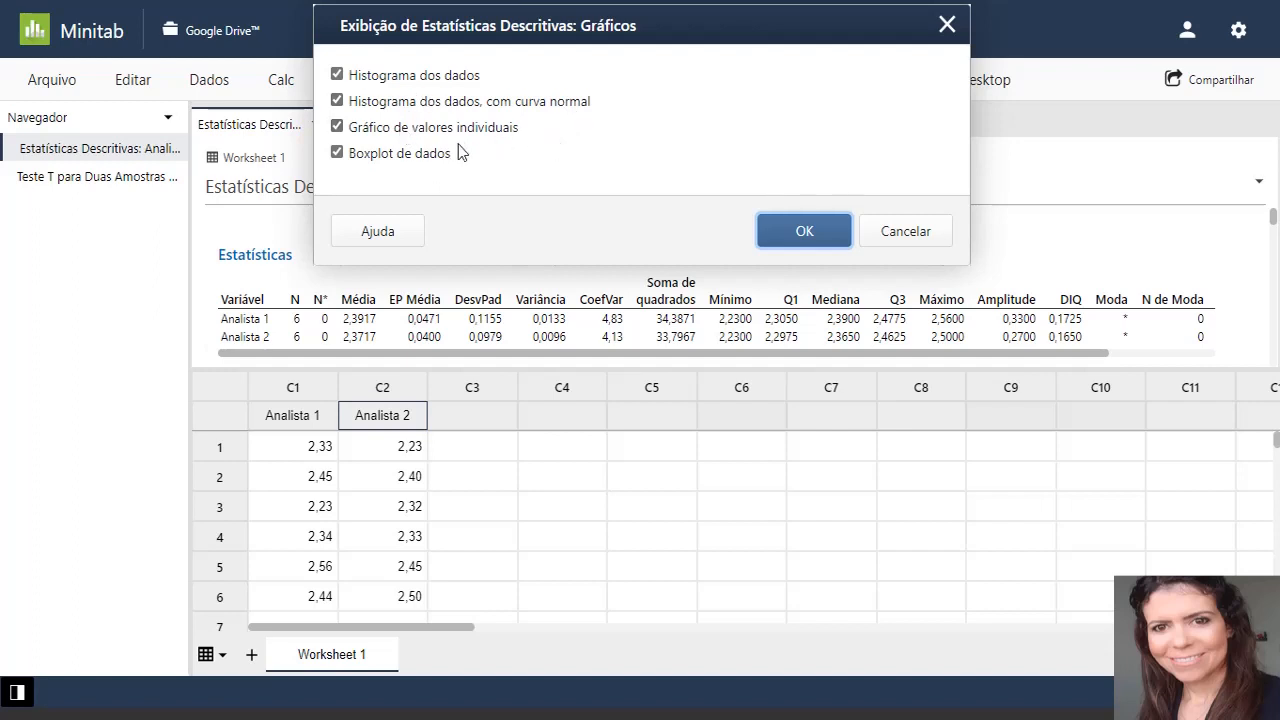
left_click(795, 230)
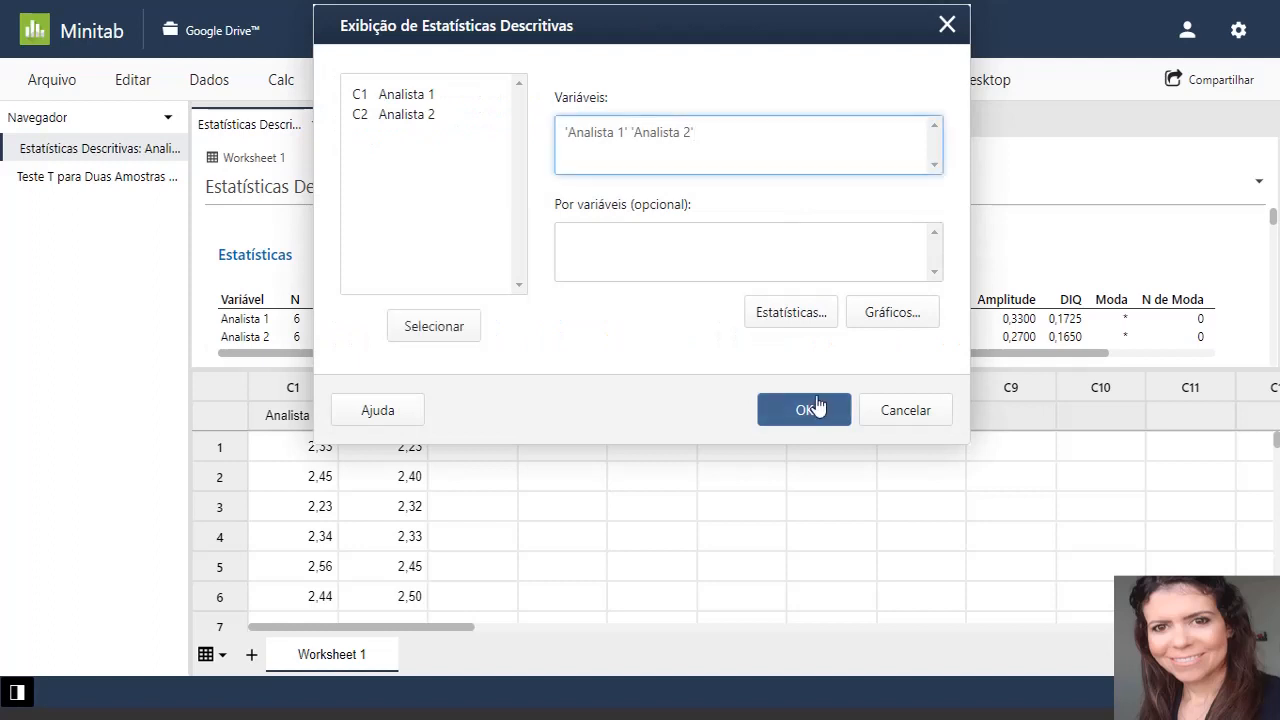
left_click(814, 409)
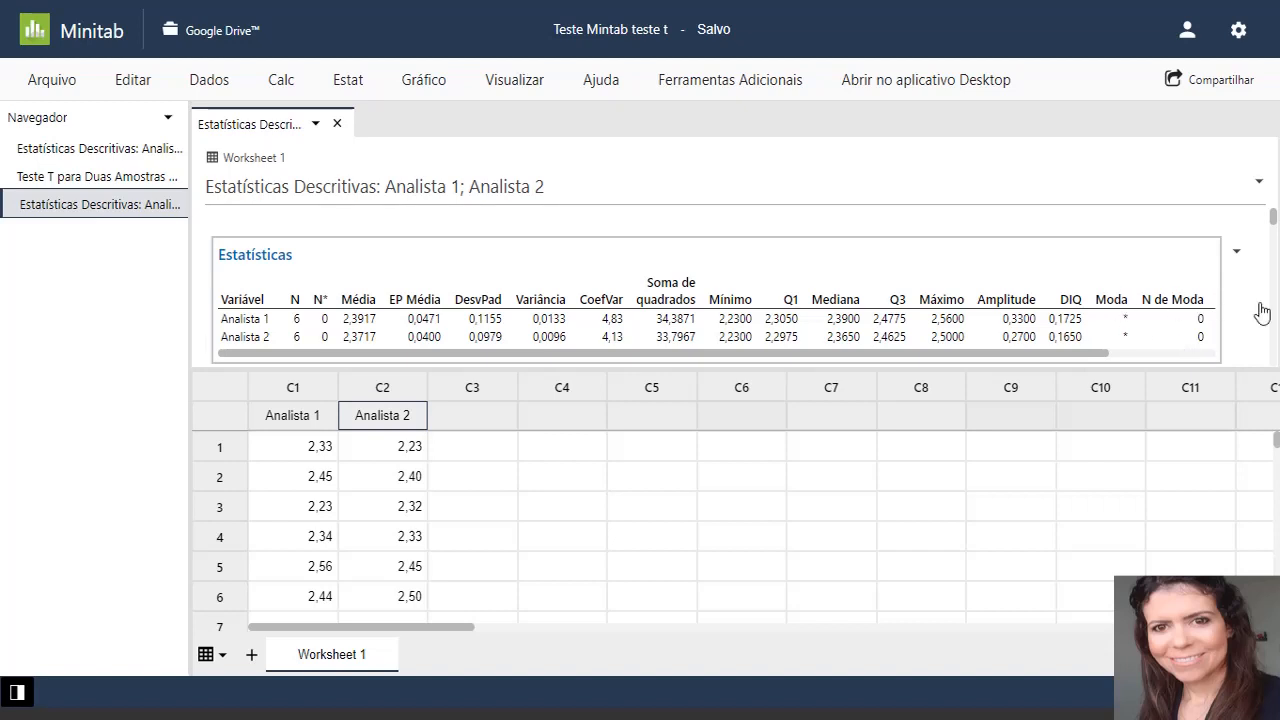
Examine the histograms, individual value plots and boxplots of Analista 1 and Analista 2 in the new output, resizing the output area as needed
scroll(1274, 228, "down", 2)
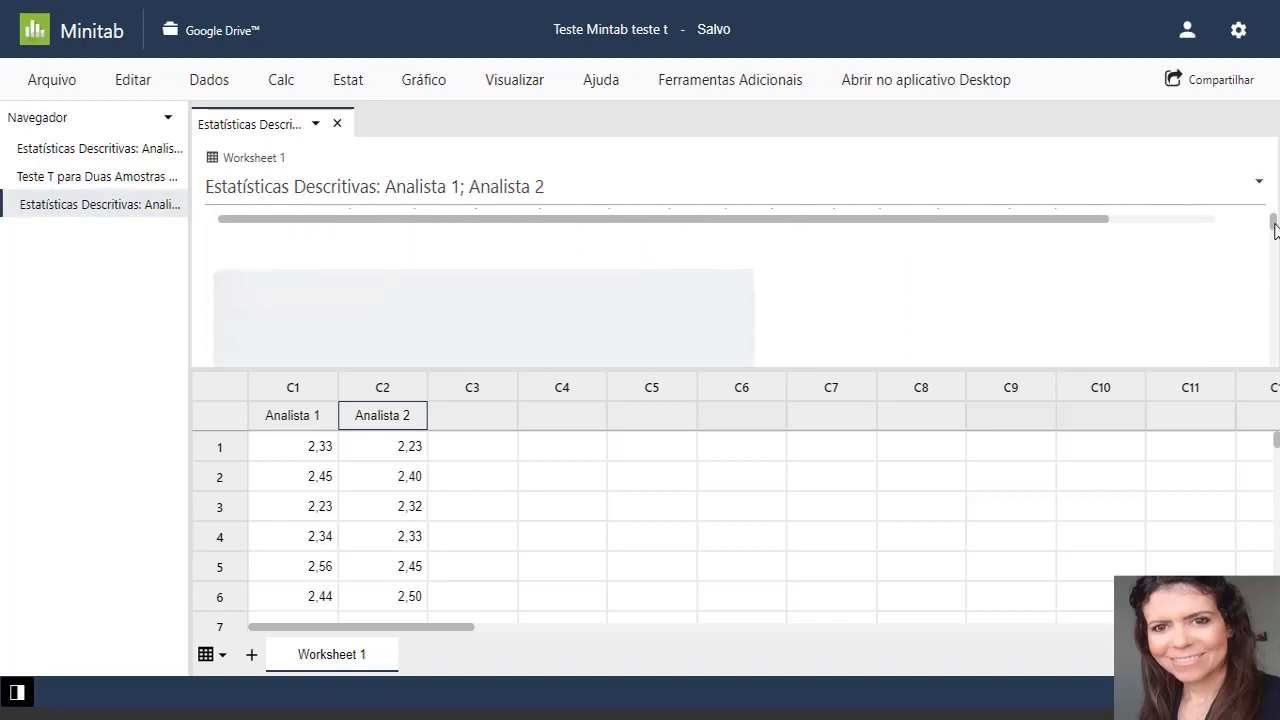
left_click_drag(1274, 228, 1274, 234)
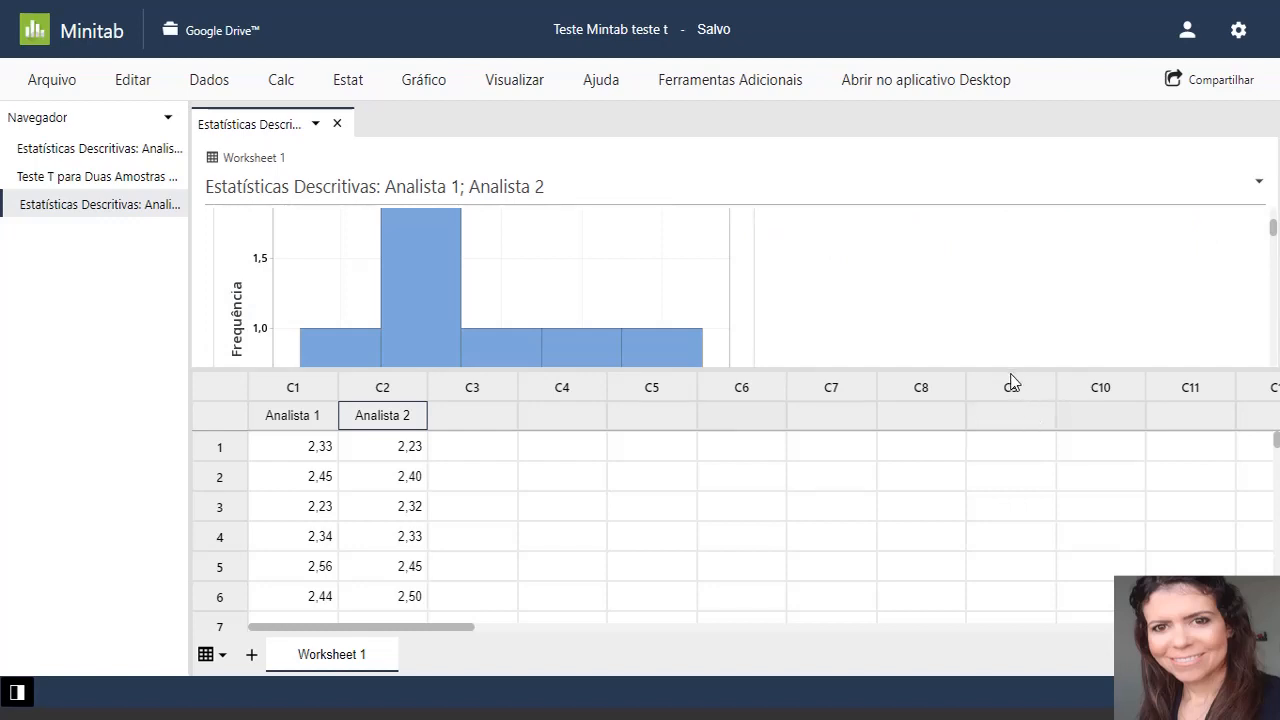
left_click_drag(1009, 368, 1058, 584)
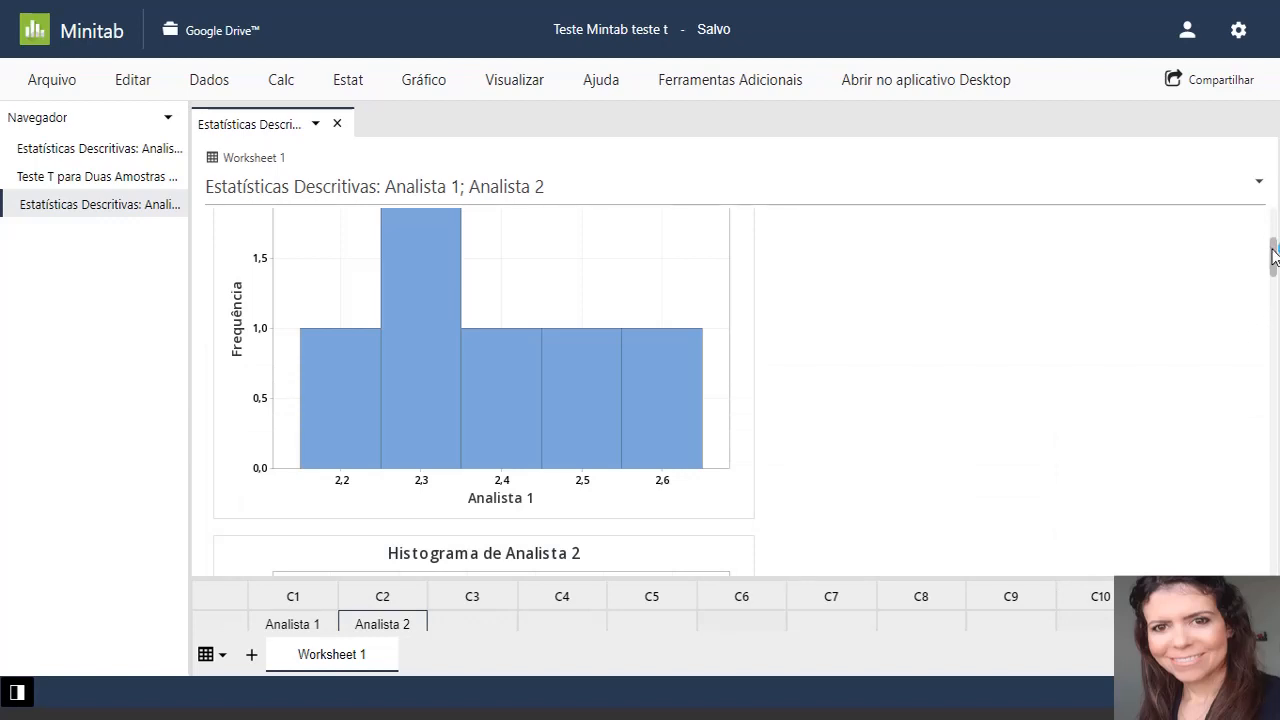
left_click_drag(1273, 256, 1276, 325)
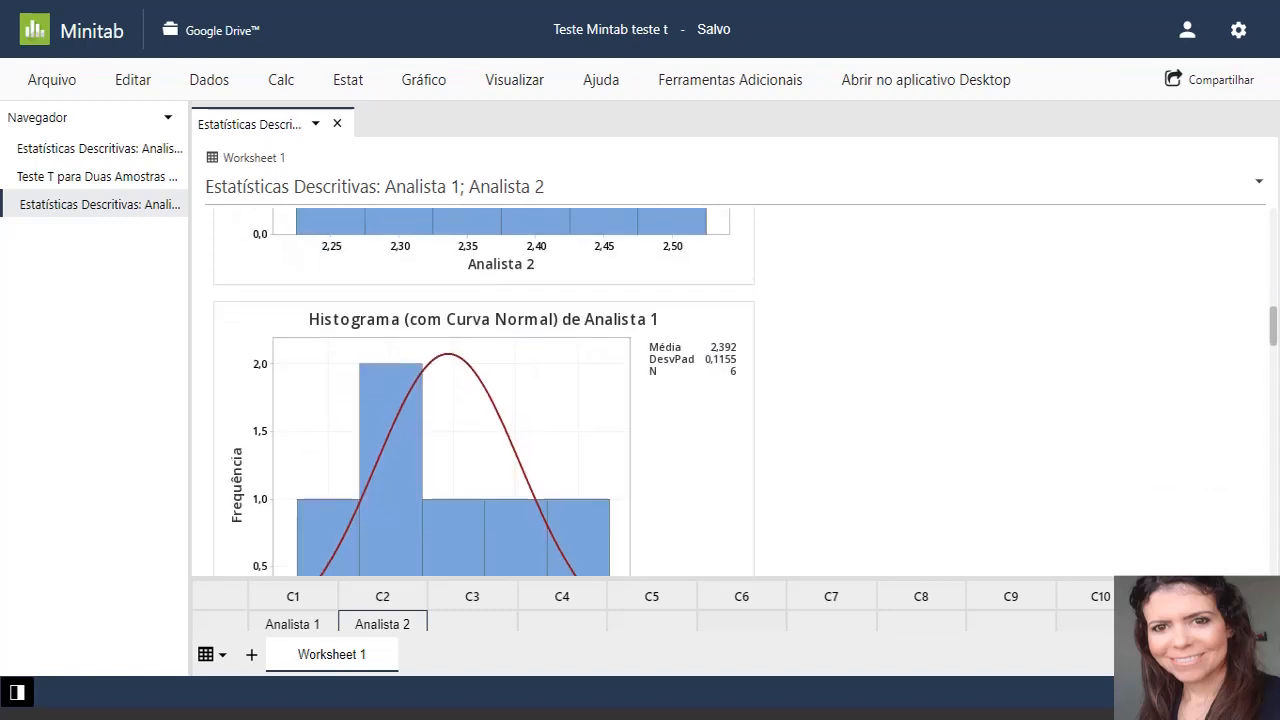
left_click_drag(1245, 577, 1245, 445)
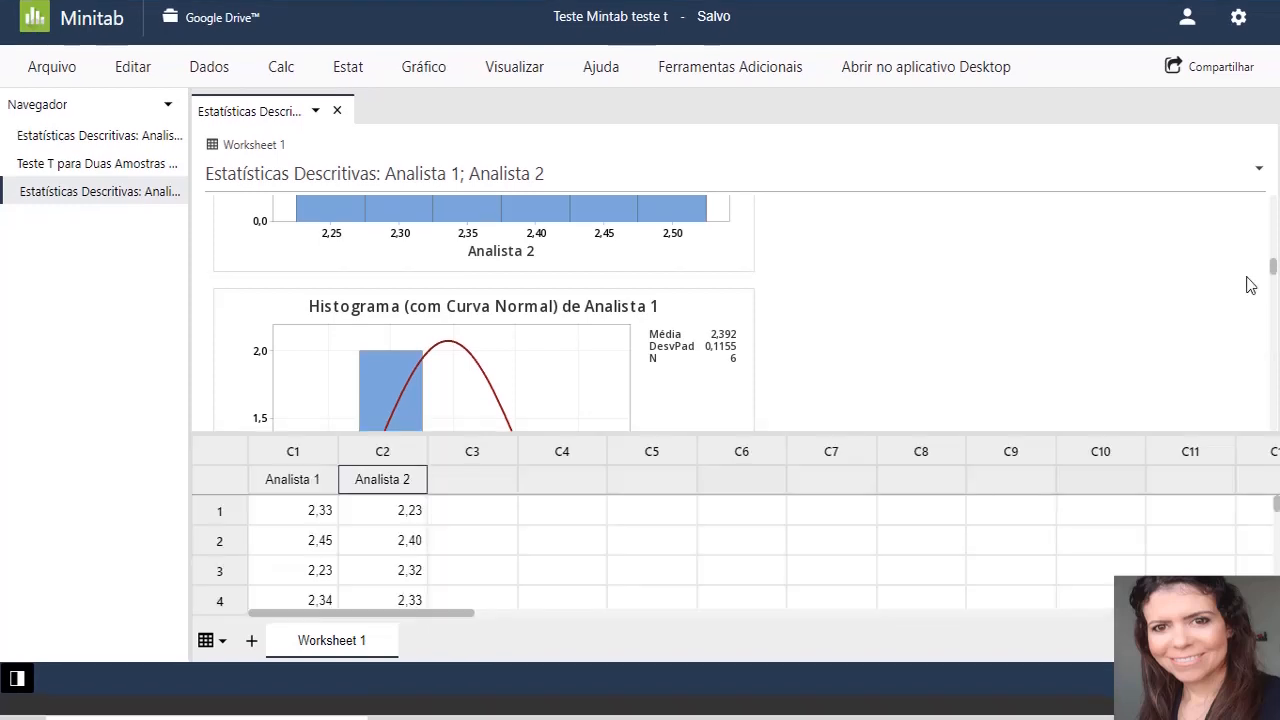
left_click_drag(1275, 270, 1275, 366)
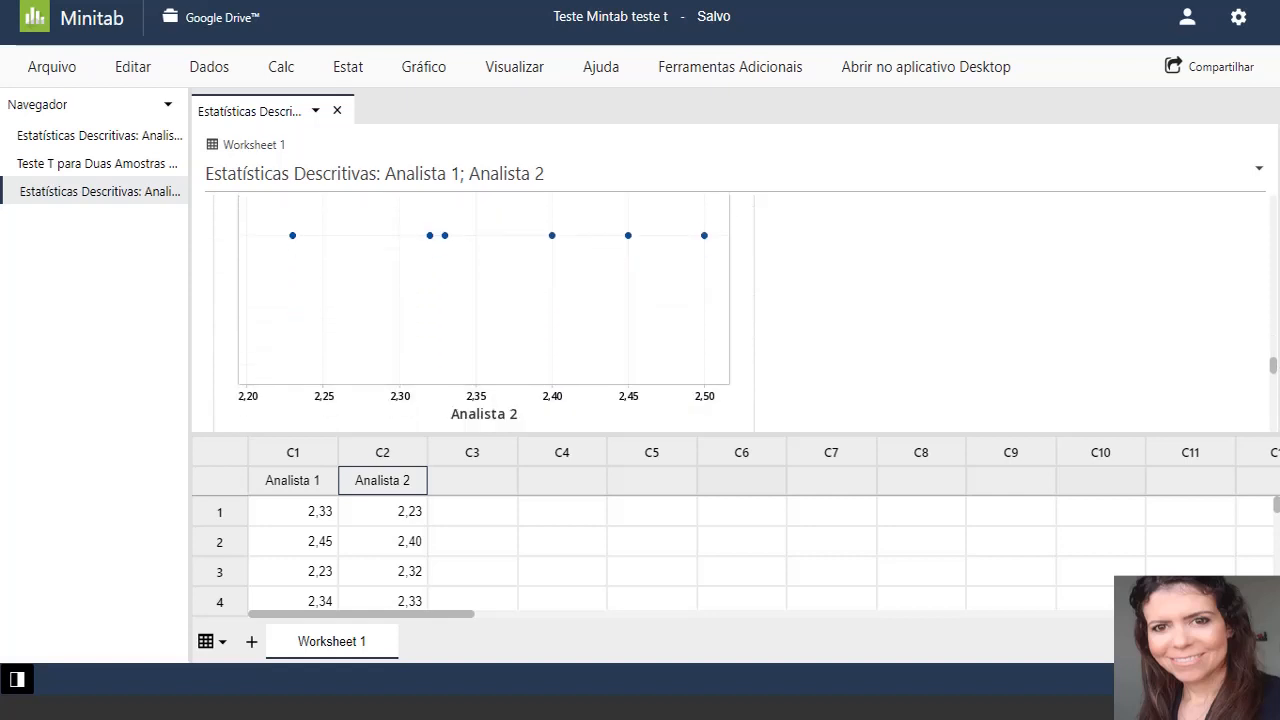
left_click_drag(1275, 366, 1275, 421)
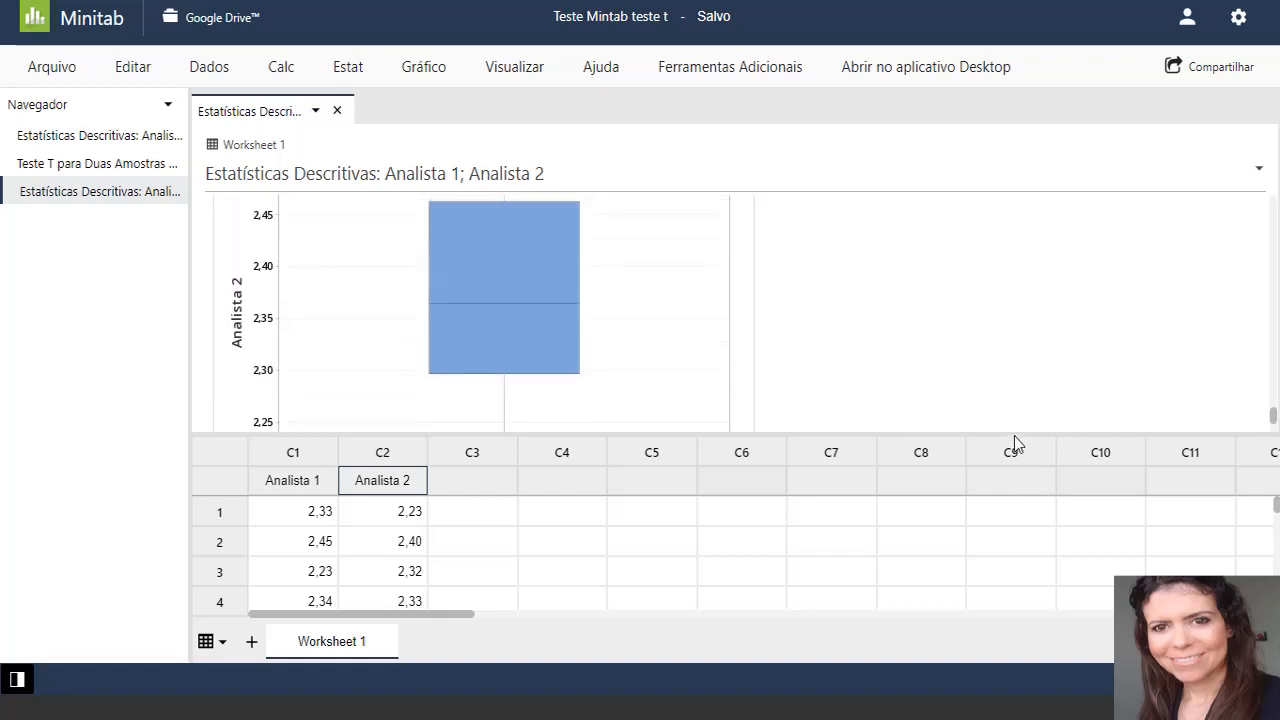
left_click_drag(1015, 433, 1048, 611)
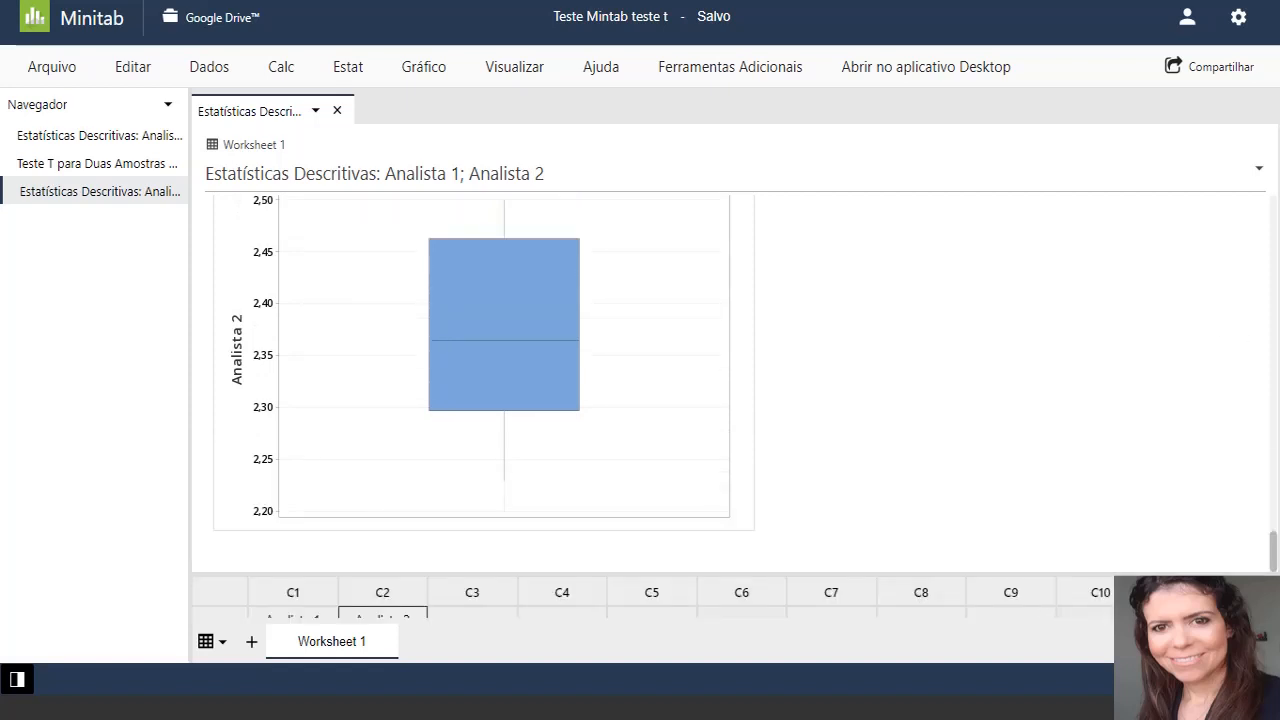
left_click_drag(1273, 553, 1265, 505)
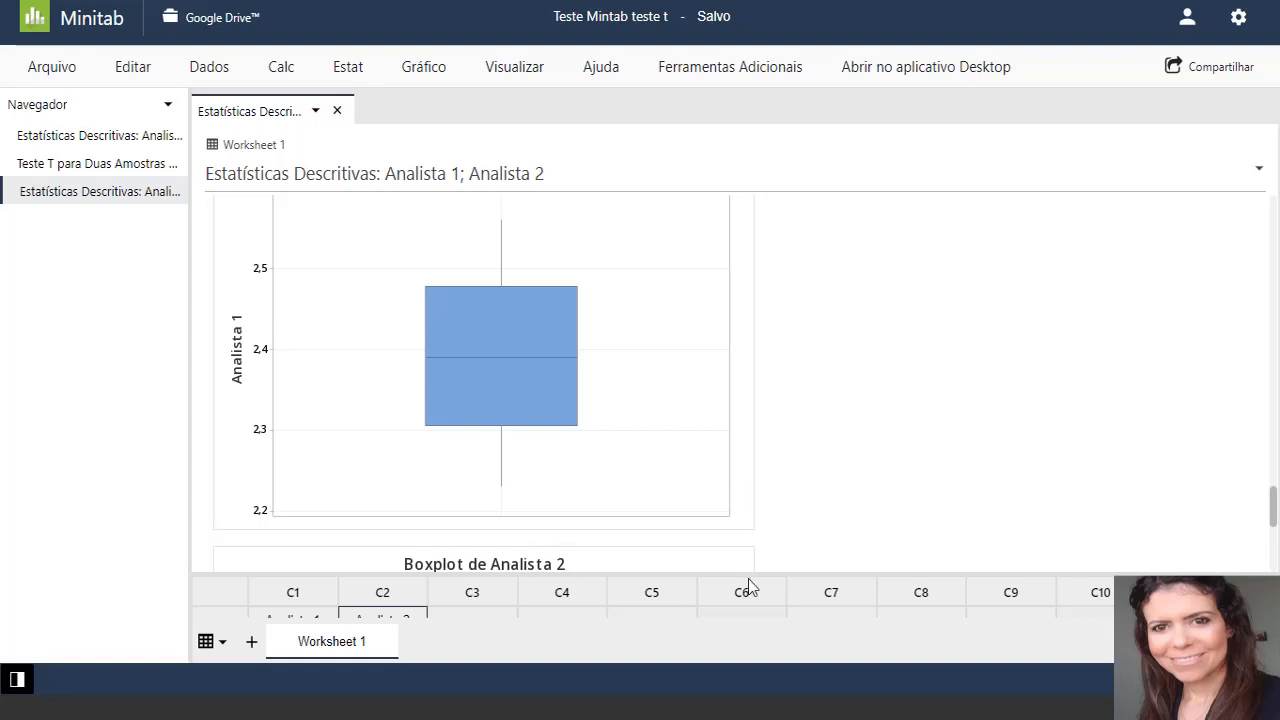
left_click_drag(748, 563, 766, 386)
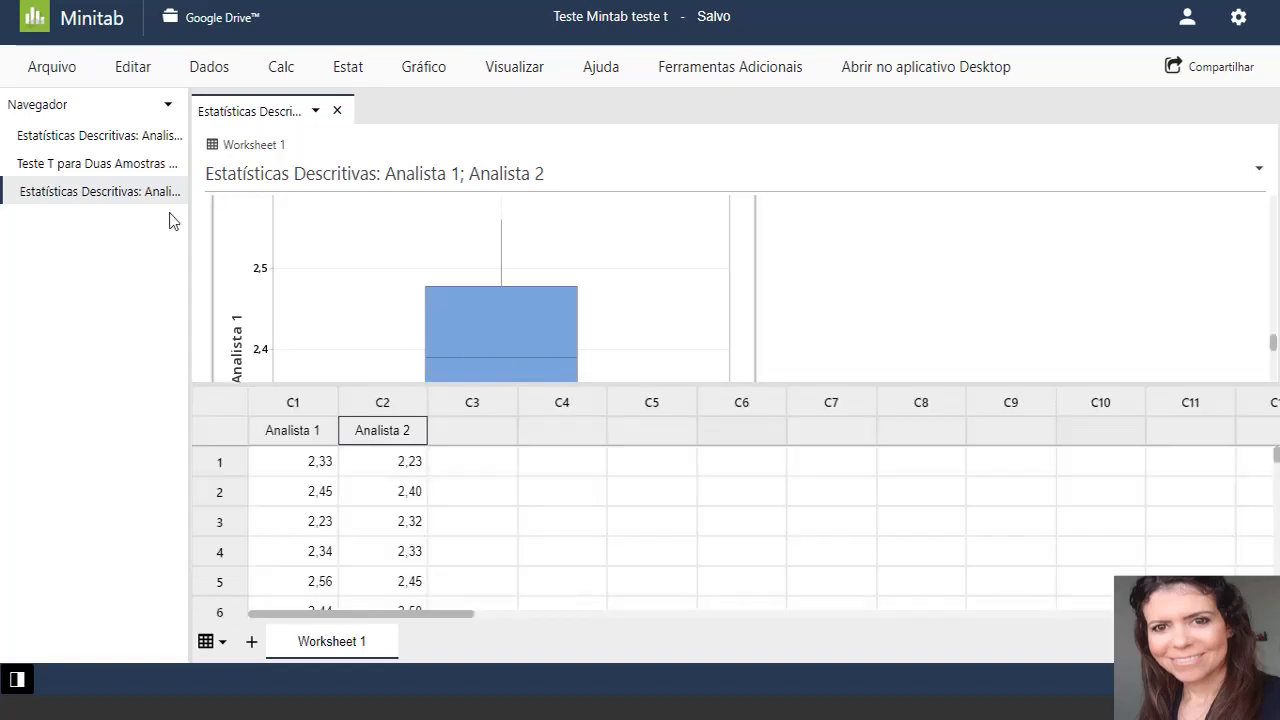
Open the 2-sample t test (Teste t para 2 Amostras) for Analista 1 and Analista 2, and enable Assumir variâncias iguais in its options
left_click(349, 72)
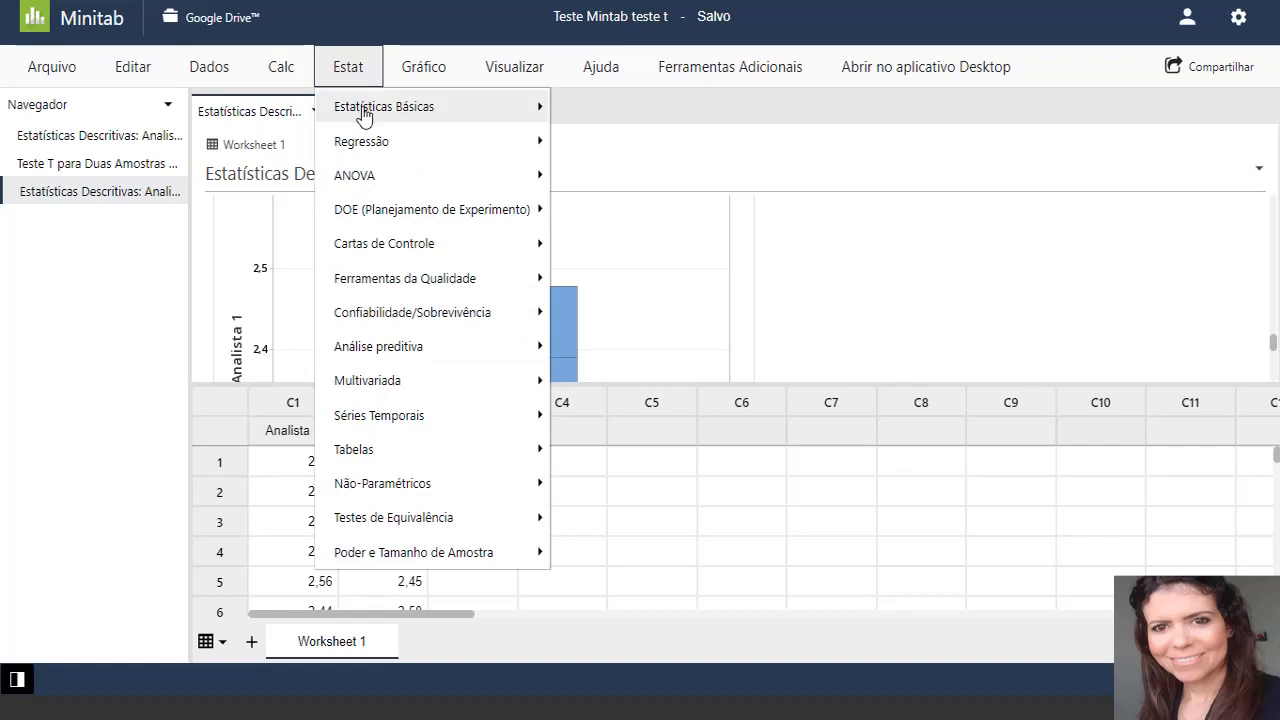
left_click(364, 114)
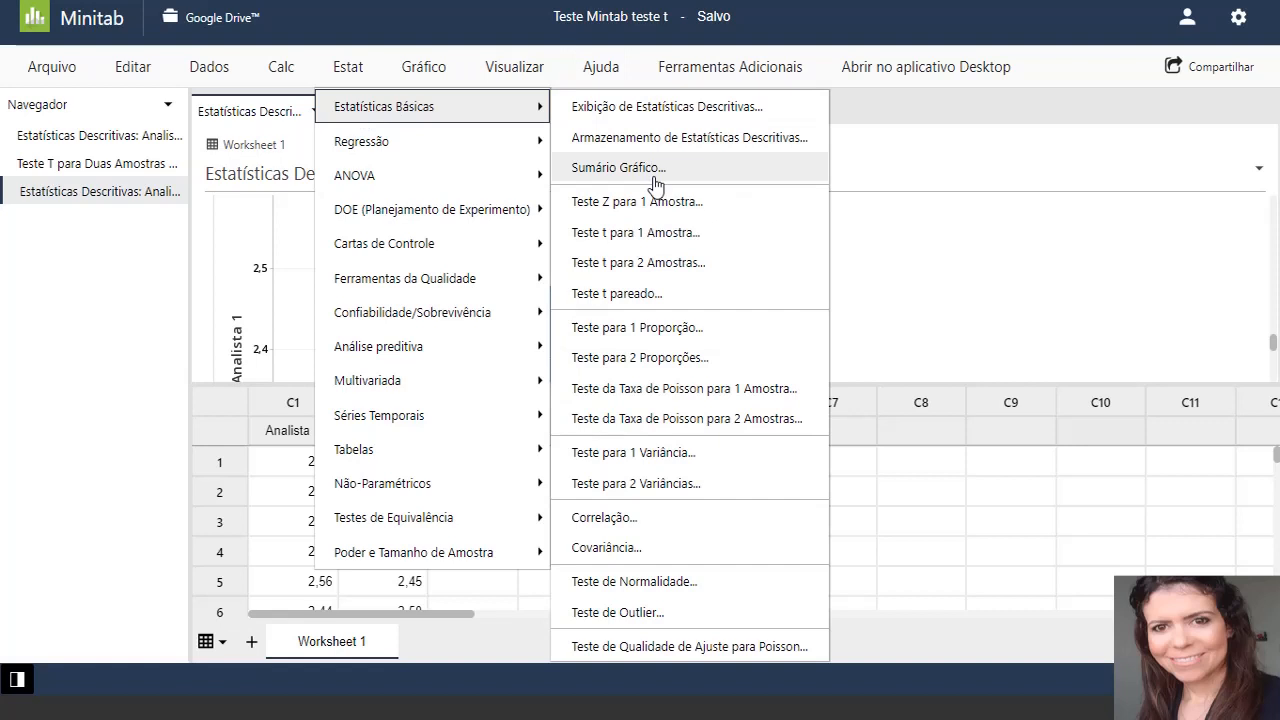
left_click(619, 263)
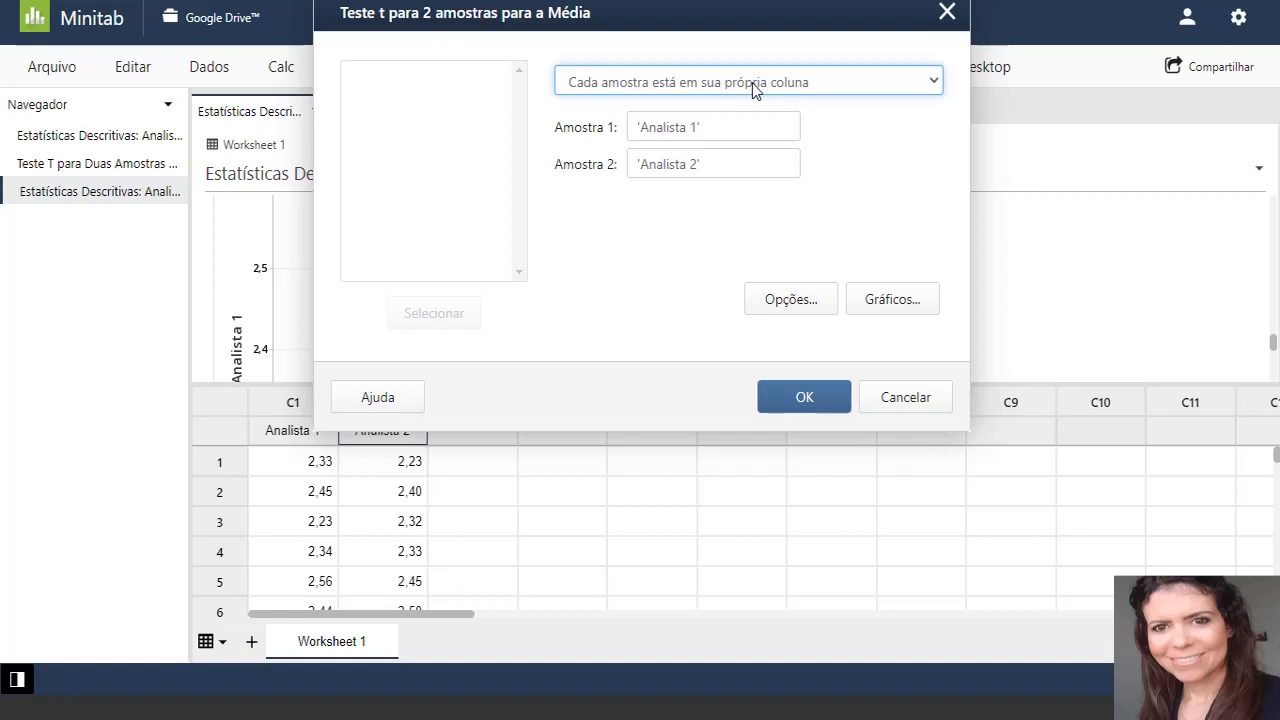
left_click(773, 300)
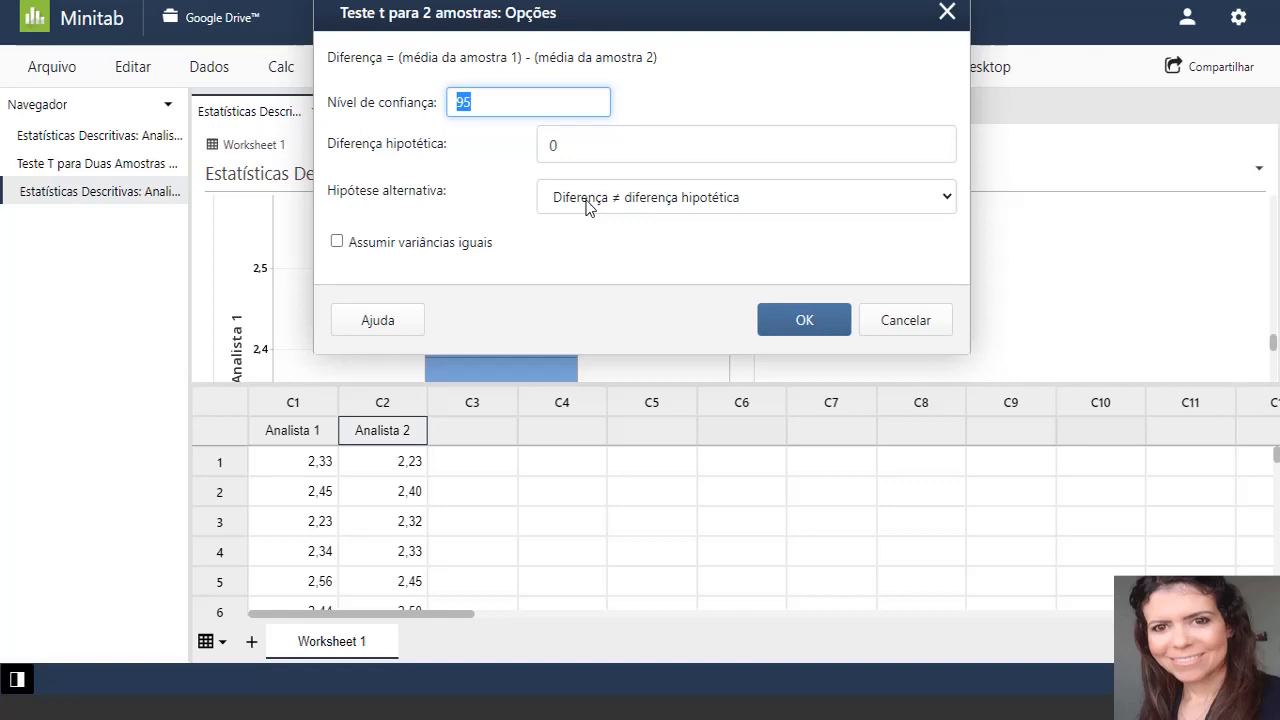
left_click(339, 246)
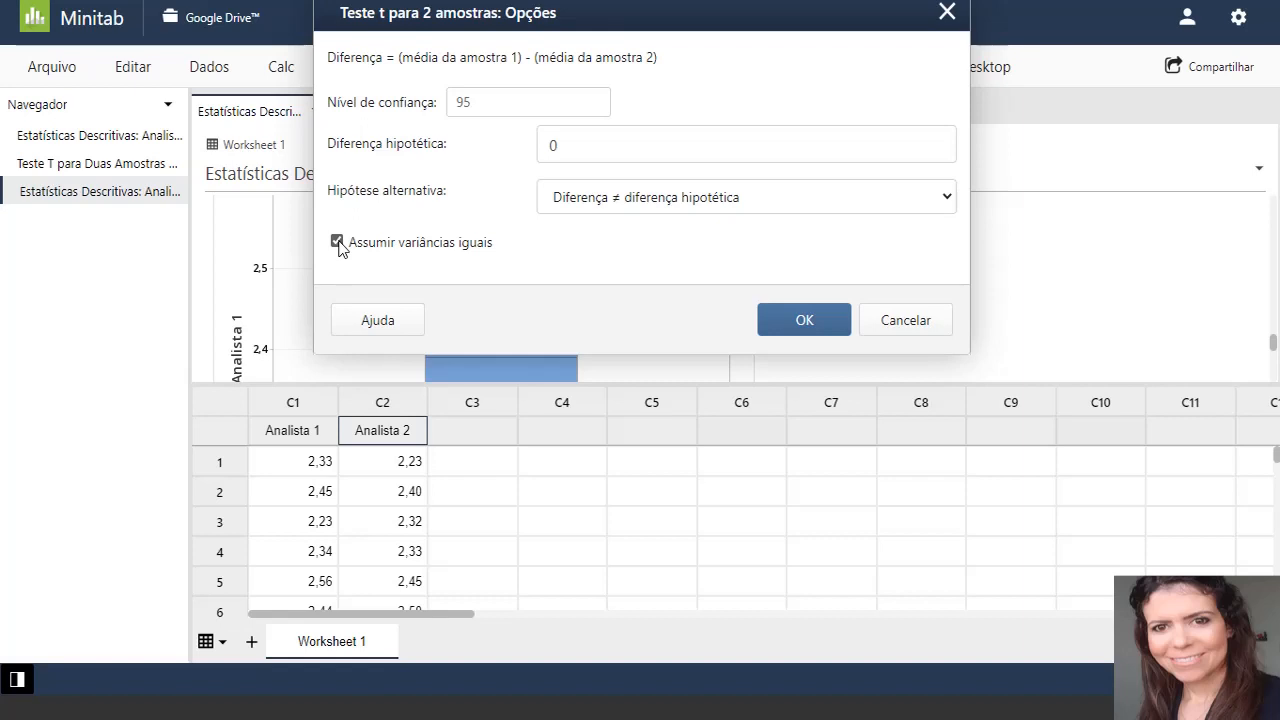
left_click(831, 322)
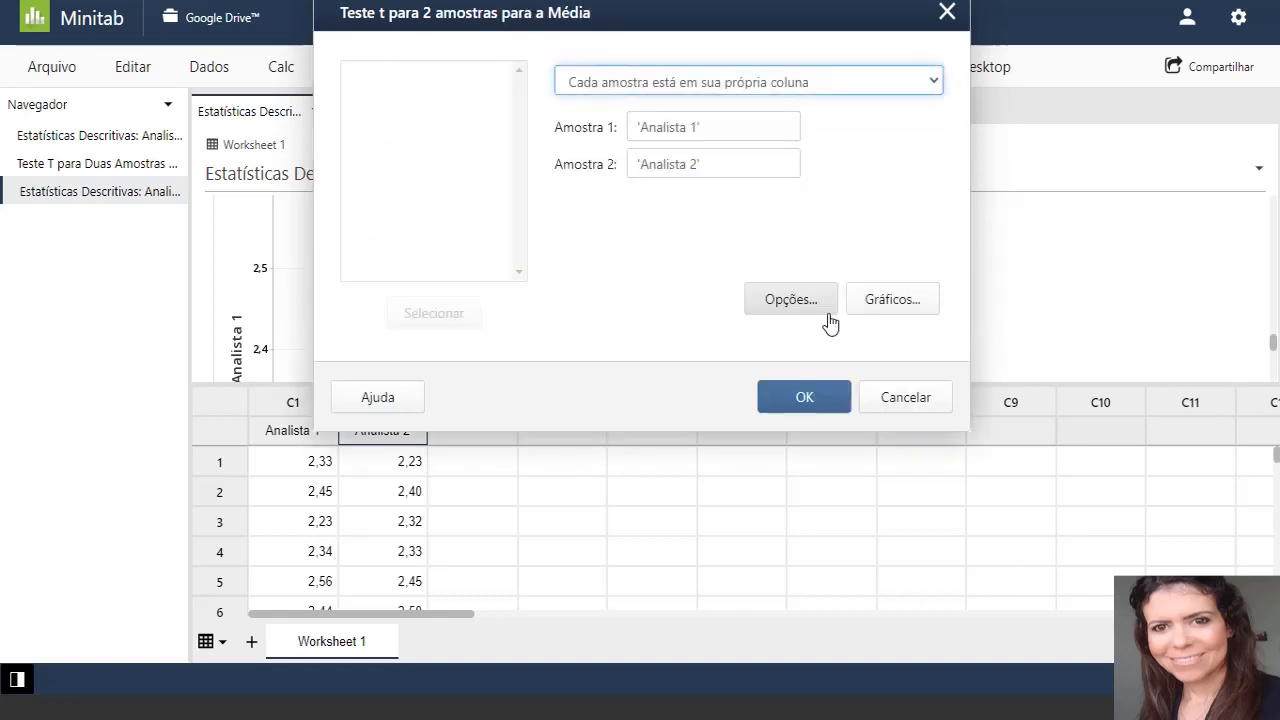
Include Gráfico de valores individuais and Boxplot as the test's graphs and run the 2-sample t test
left_click(903, 305)
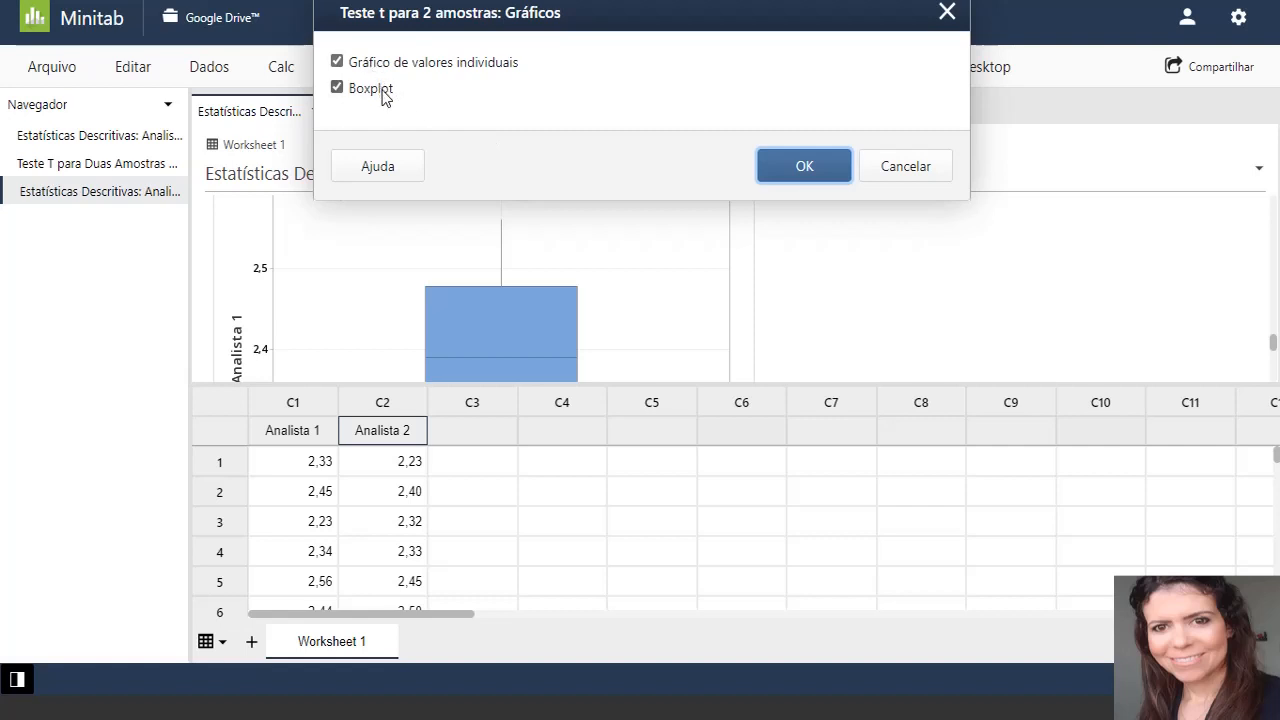
left_click(813, 165)
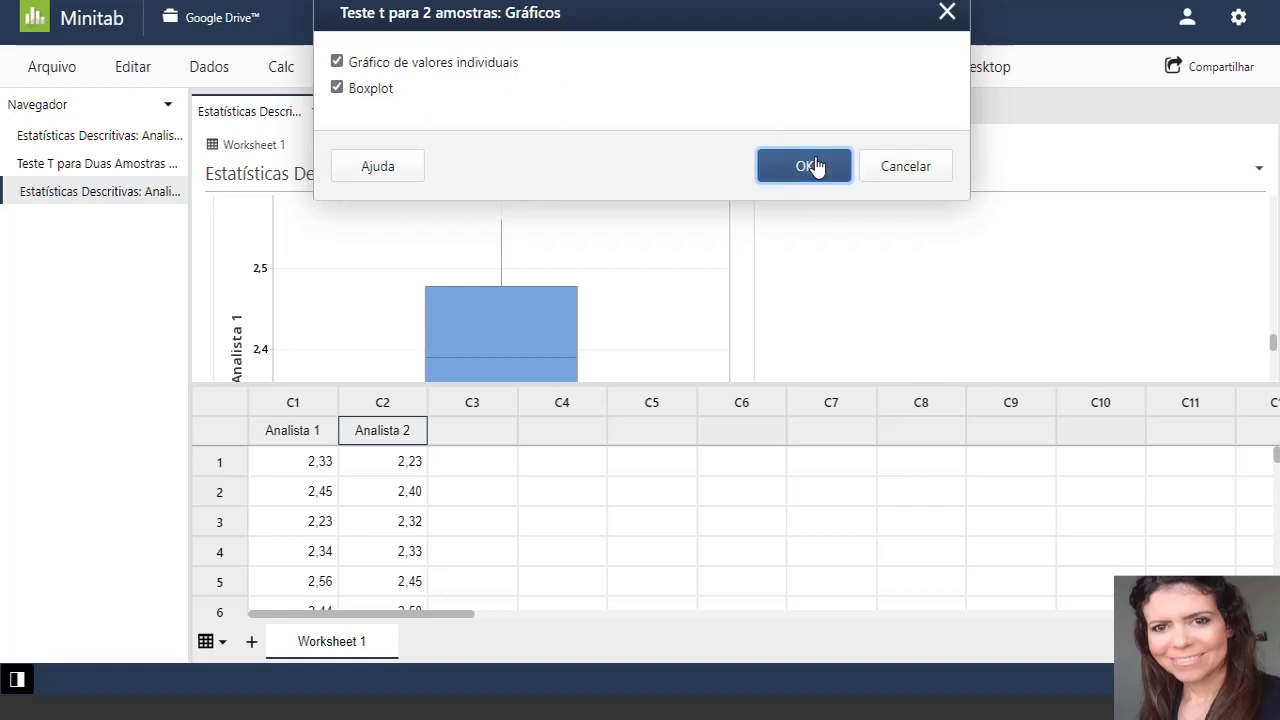
left_click(799, 408)
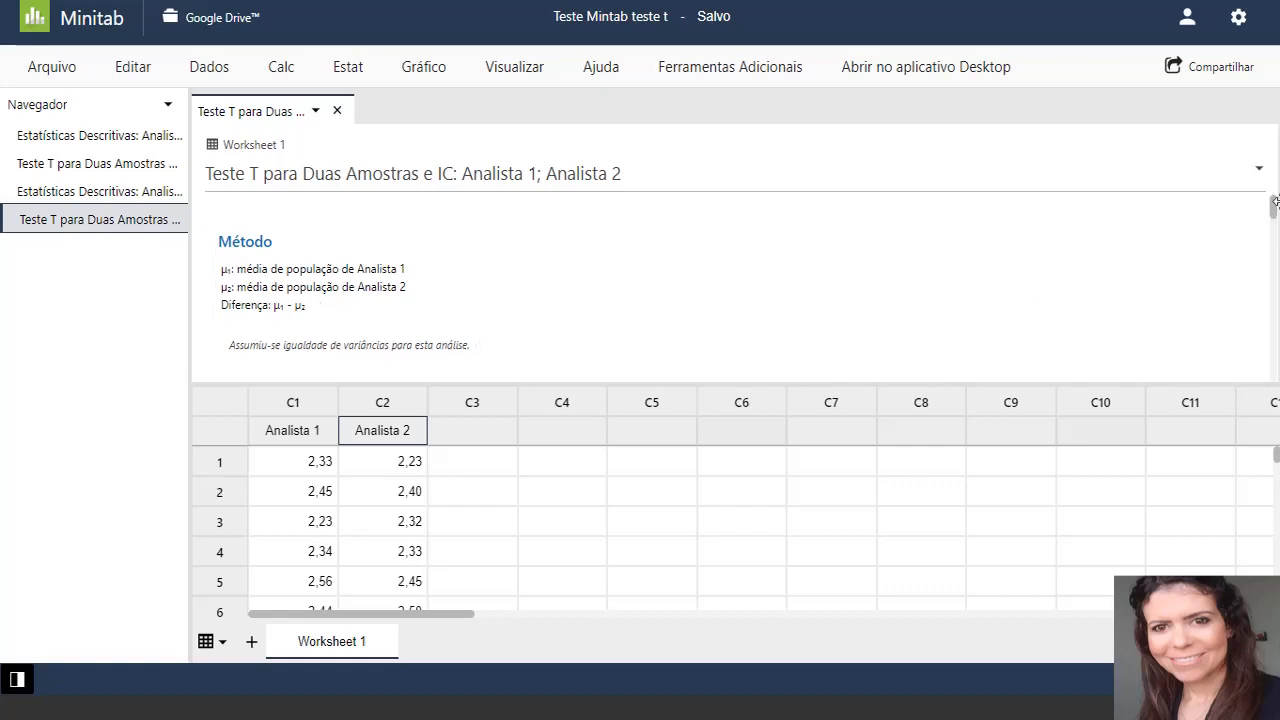
Read the t test's method, descriptive statistics, estimated difference with its confidence interval, and the hypotheses with T-value and p-value
left_click_drag(1273, 207, 1274, 220)
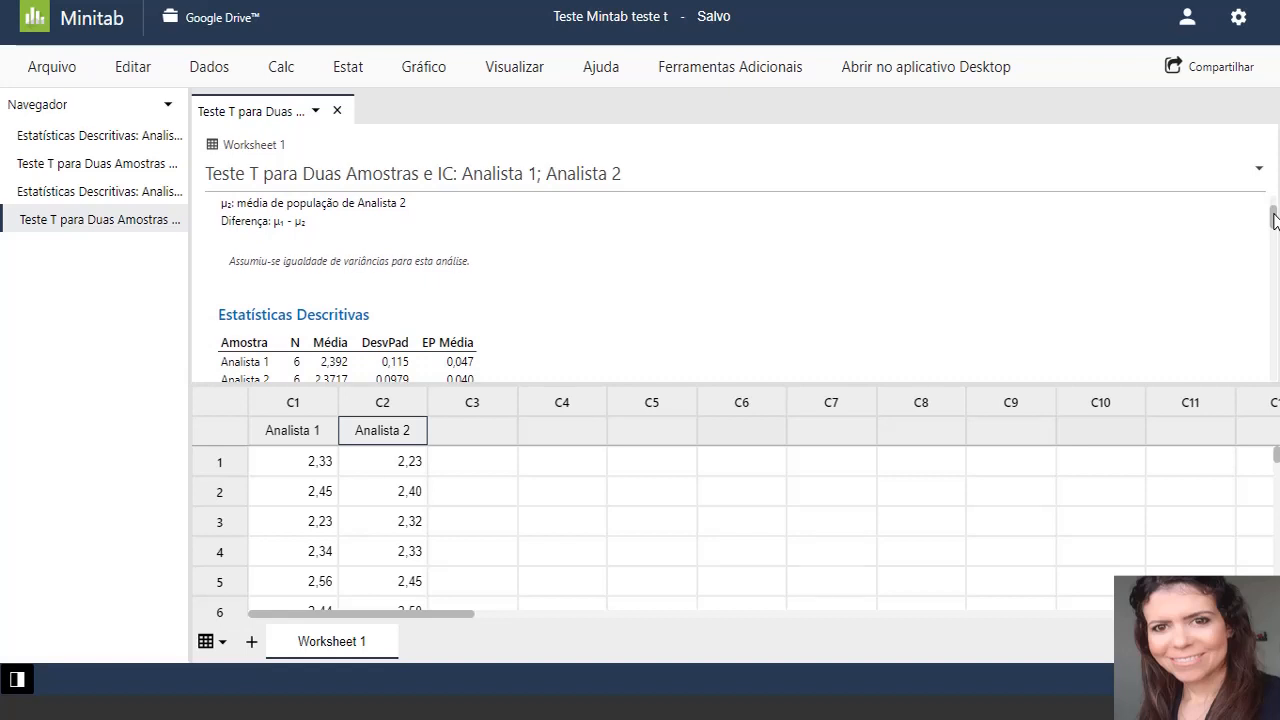
left_click_drag(1274, 220, 1275, 250)
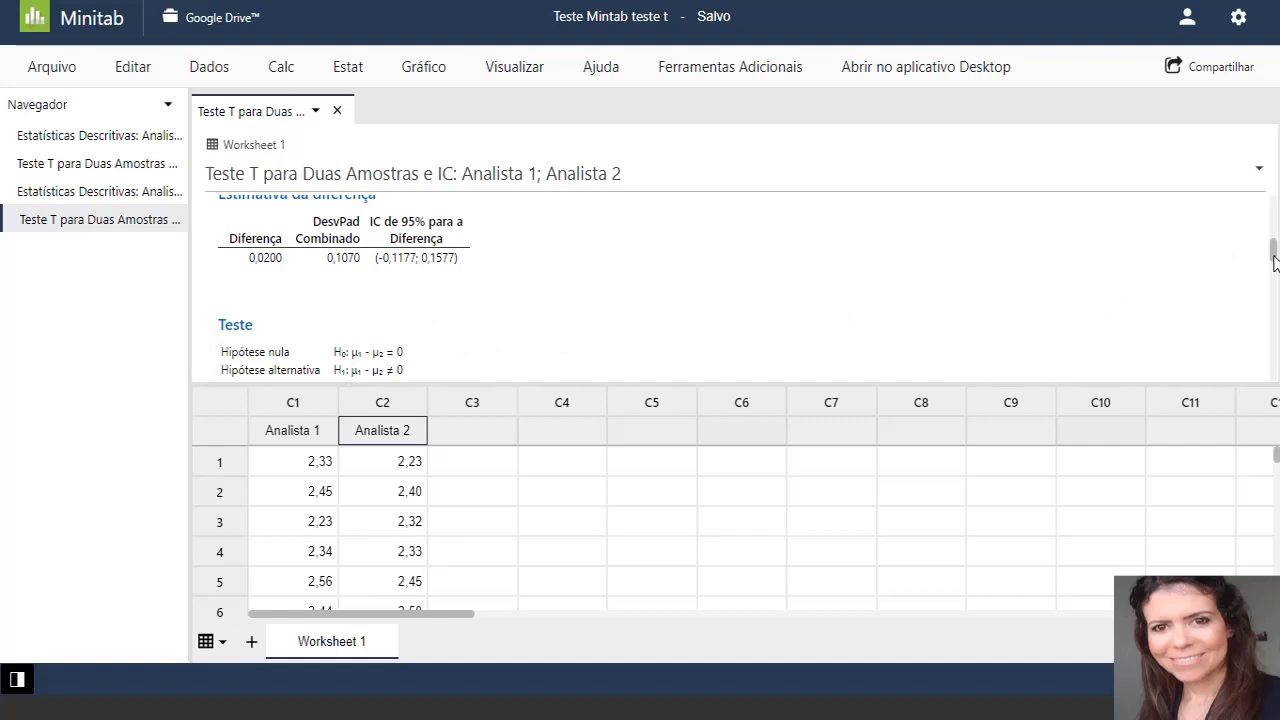
scroll(1274, 262, "down", 3)
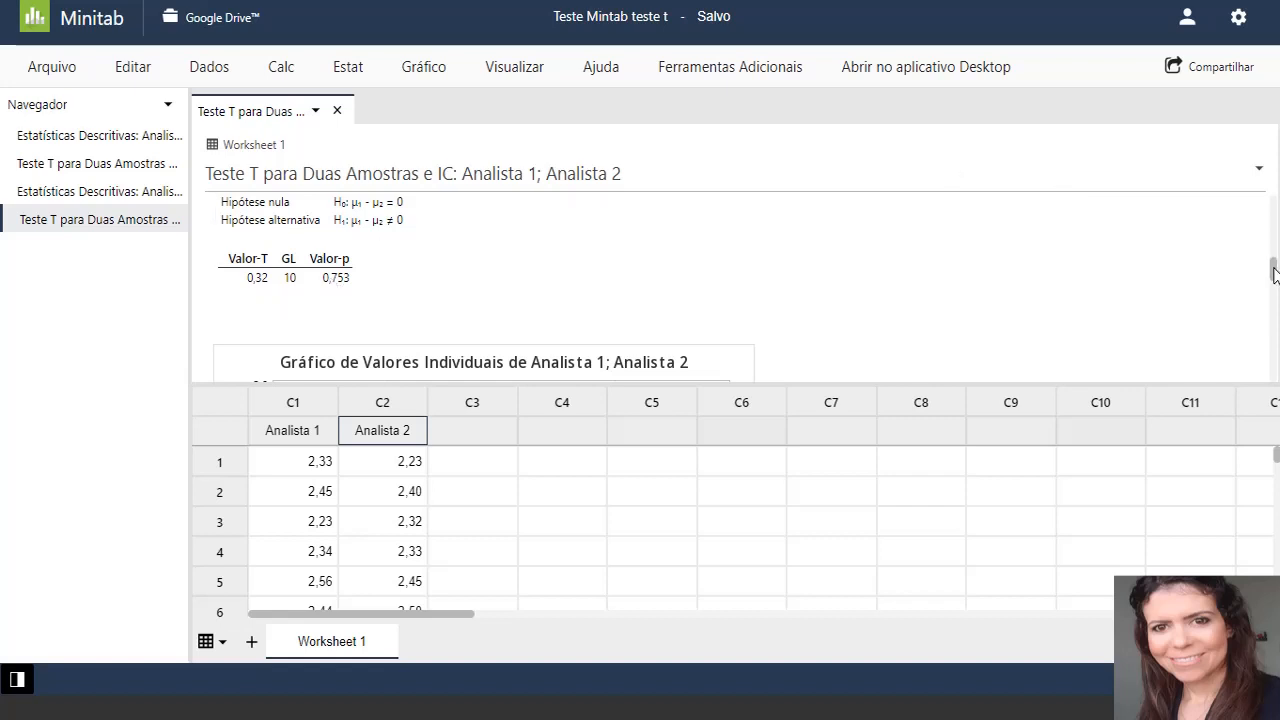
Examine the individual value plot and the boxplot of Analista 1 and Analista 2, comparing the means and spread of both samples
left_click_drag(1274, 272, 1274, 300)
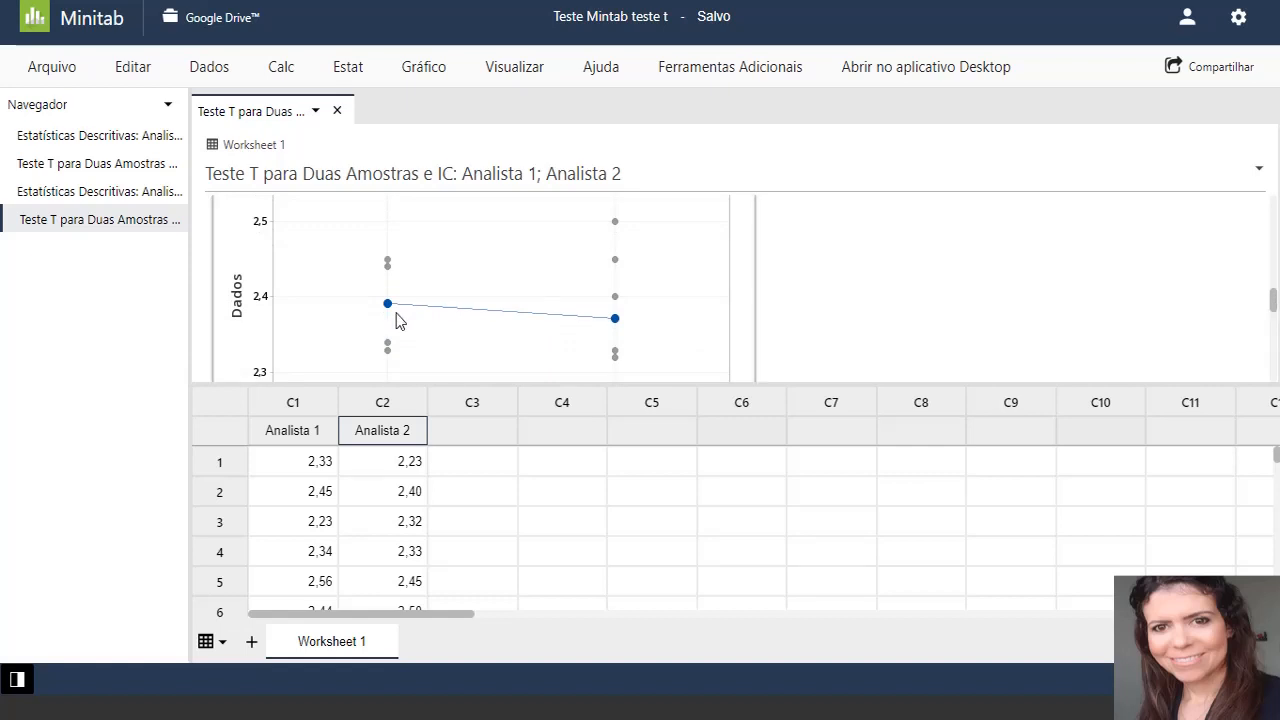
mouse_move(617, 323)
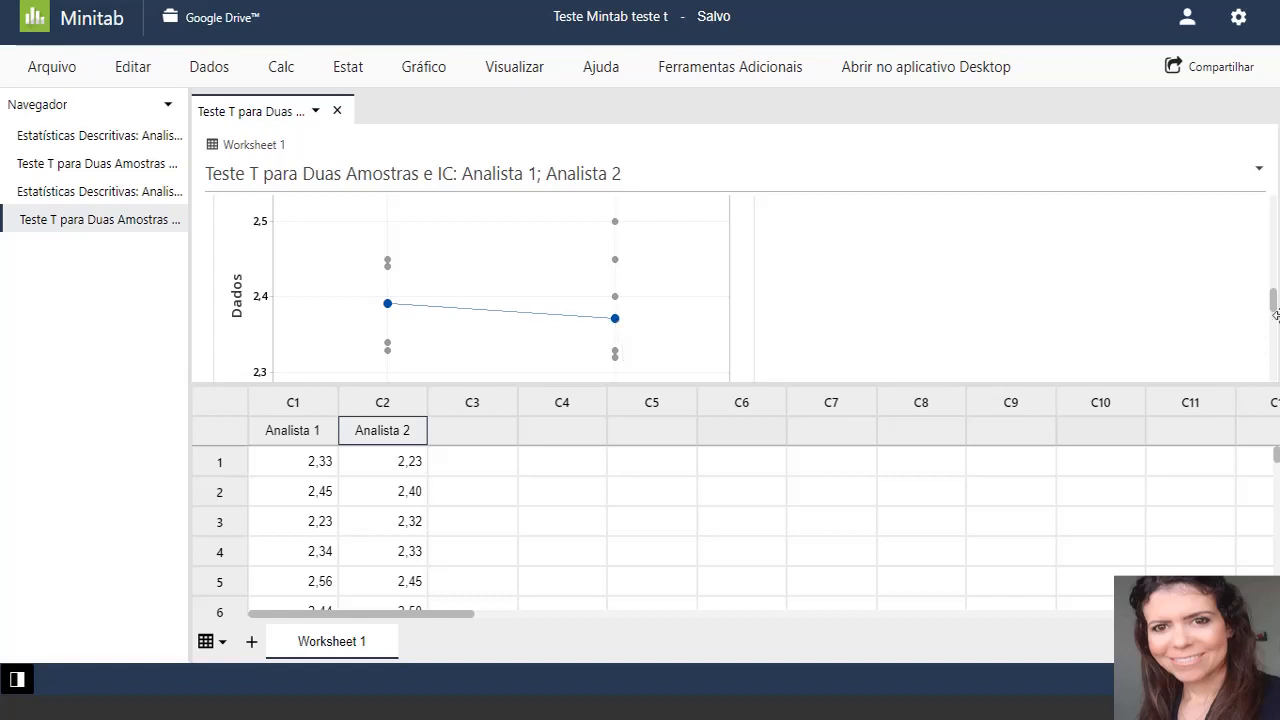
left_click_drag(1272, 310, 1274, 353)
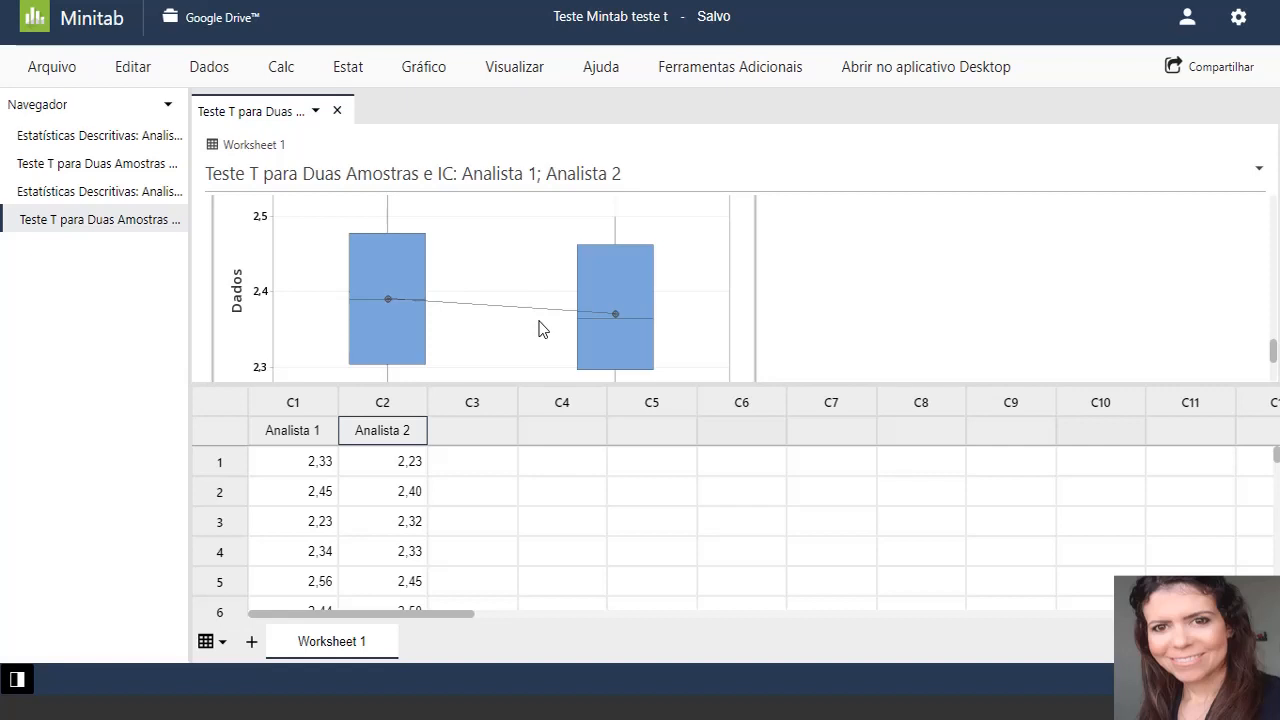
mouse_move(390, 316)
mouse_move(626, 340)
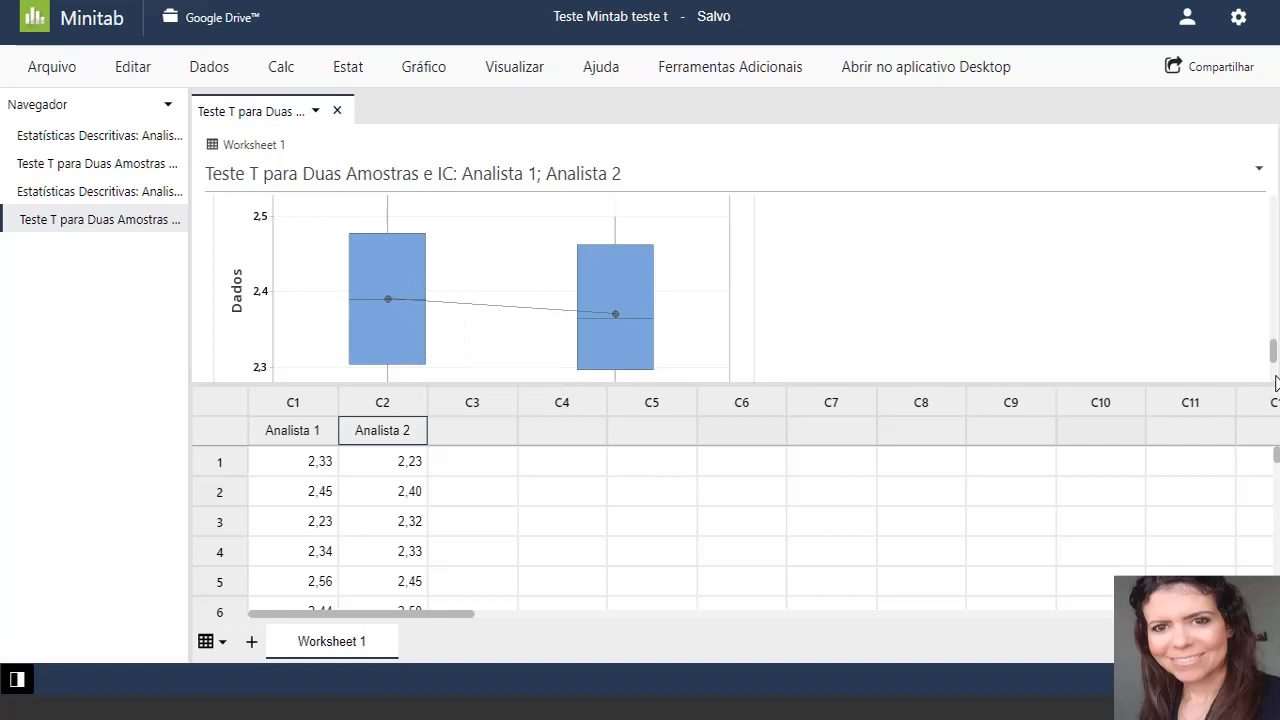
scroll(1275, 380, "down", 3)
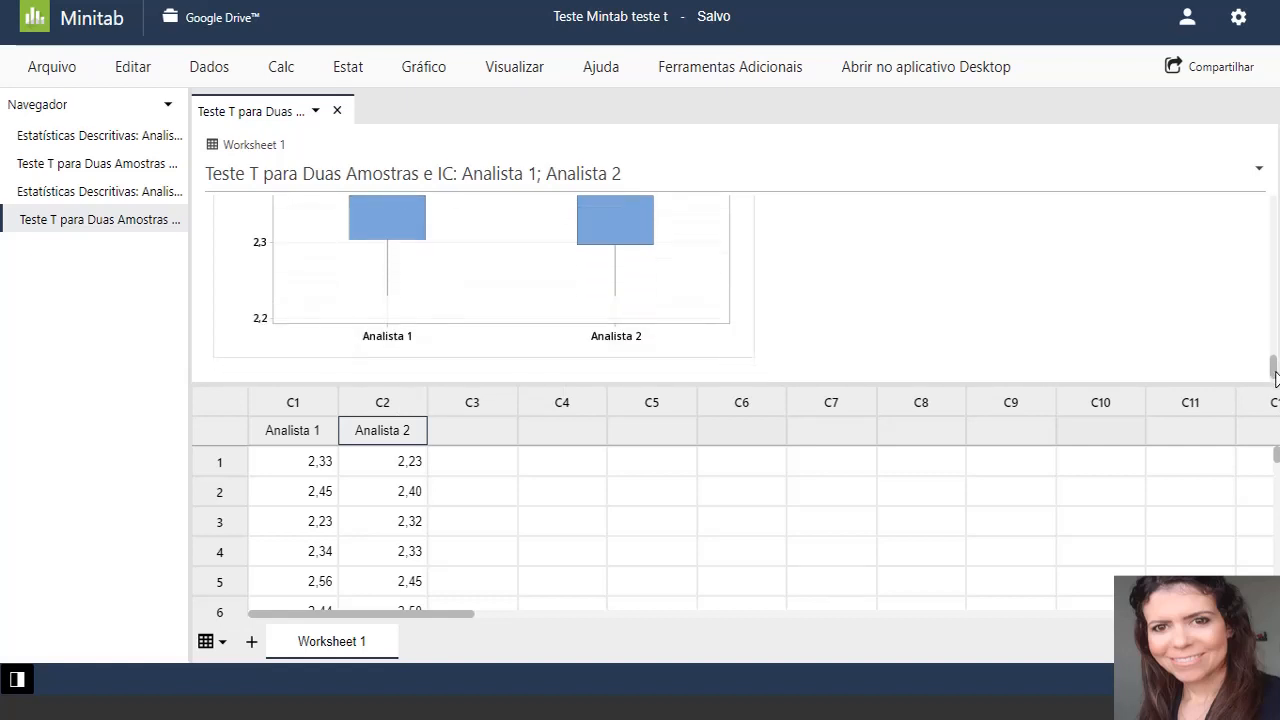
scroll(1275, 368, "up", 1)
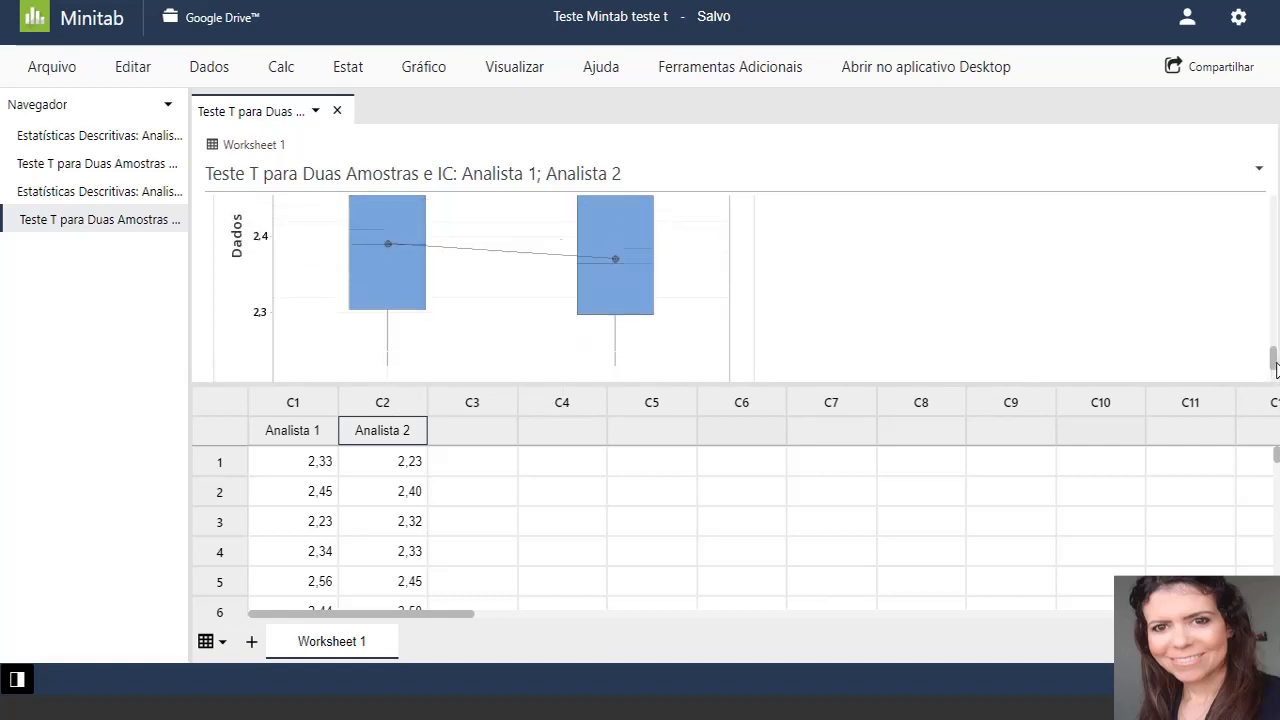
scroll(1275, 368, "up", 2)
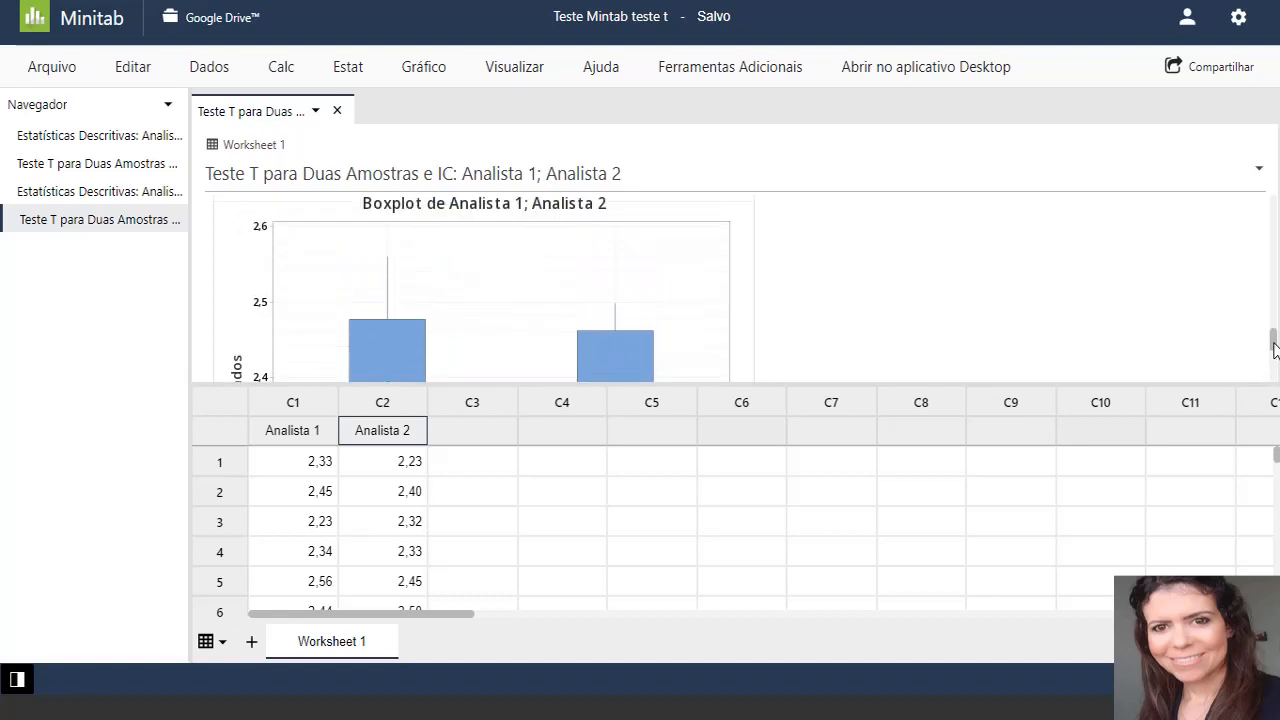
scroll(1275, 348, "up", 1)
scroll(1275, 350, "down", 2)
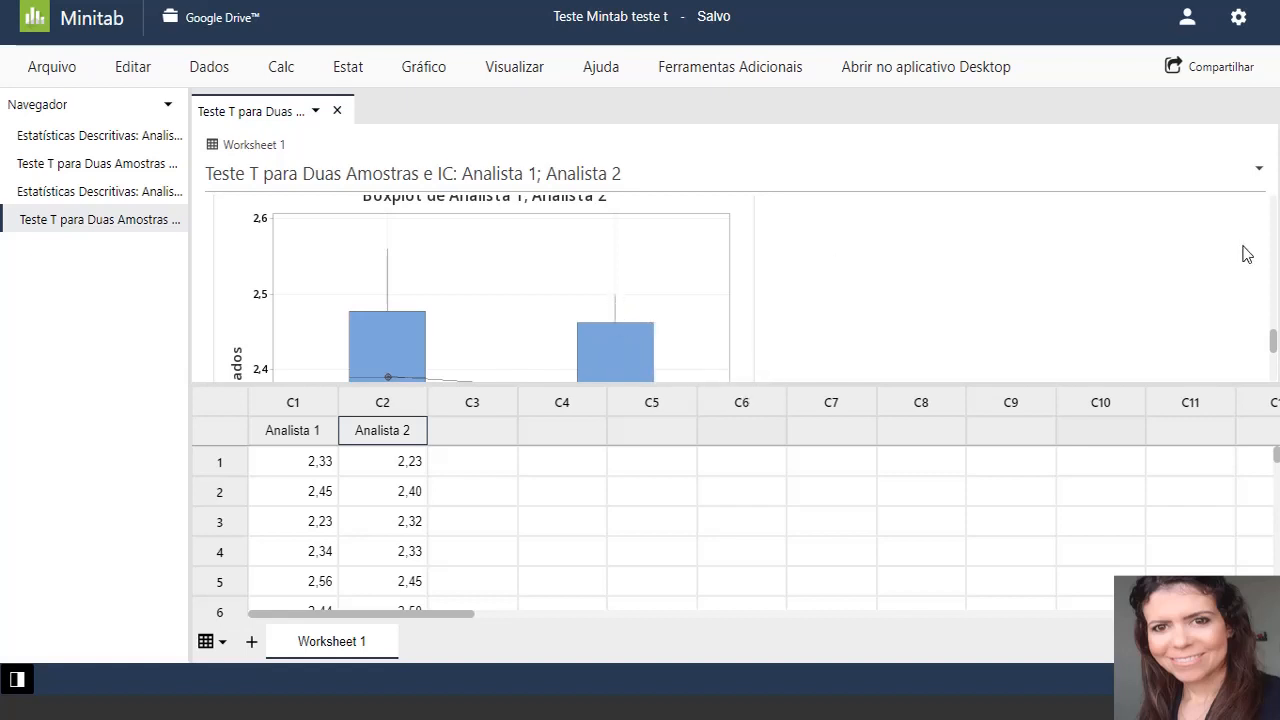
Return to the Teste section of the t test output and check the hypotheses against the p-value
left_click_drag(1273, 345, 1268, 272)
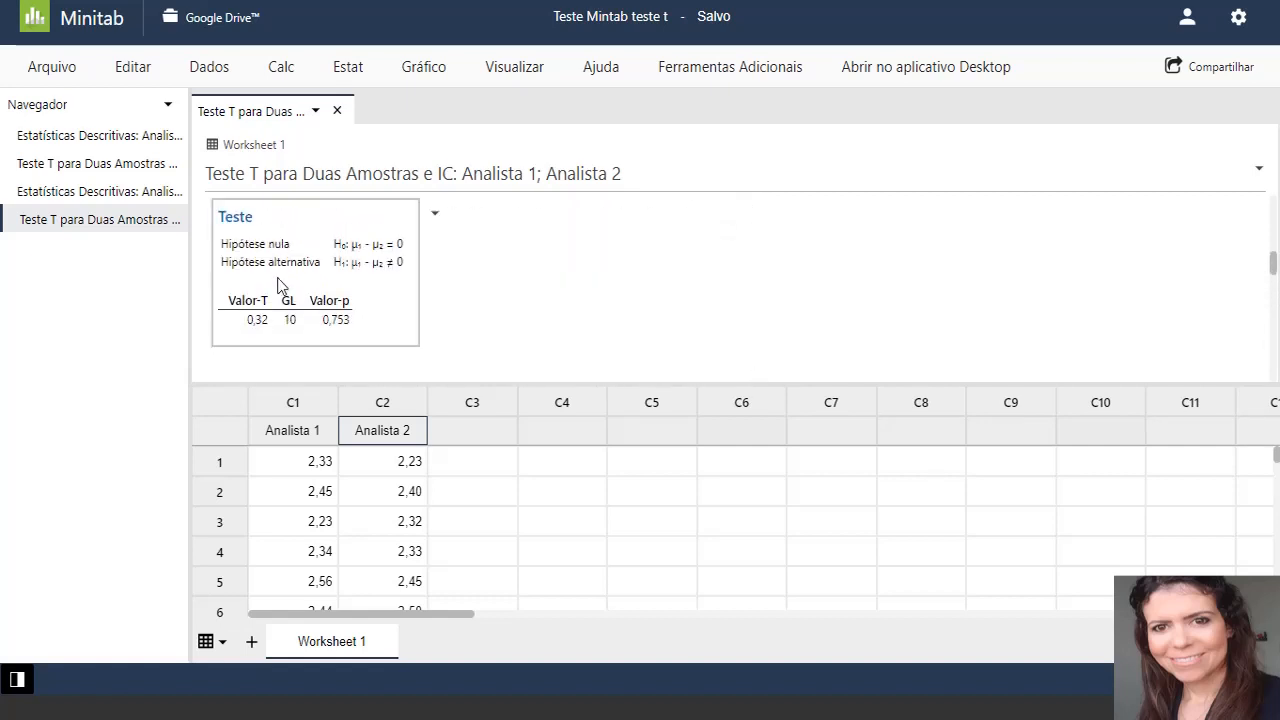
left_click(337, 330)
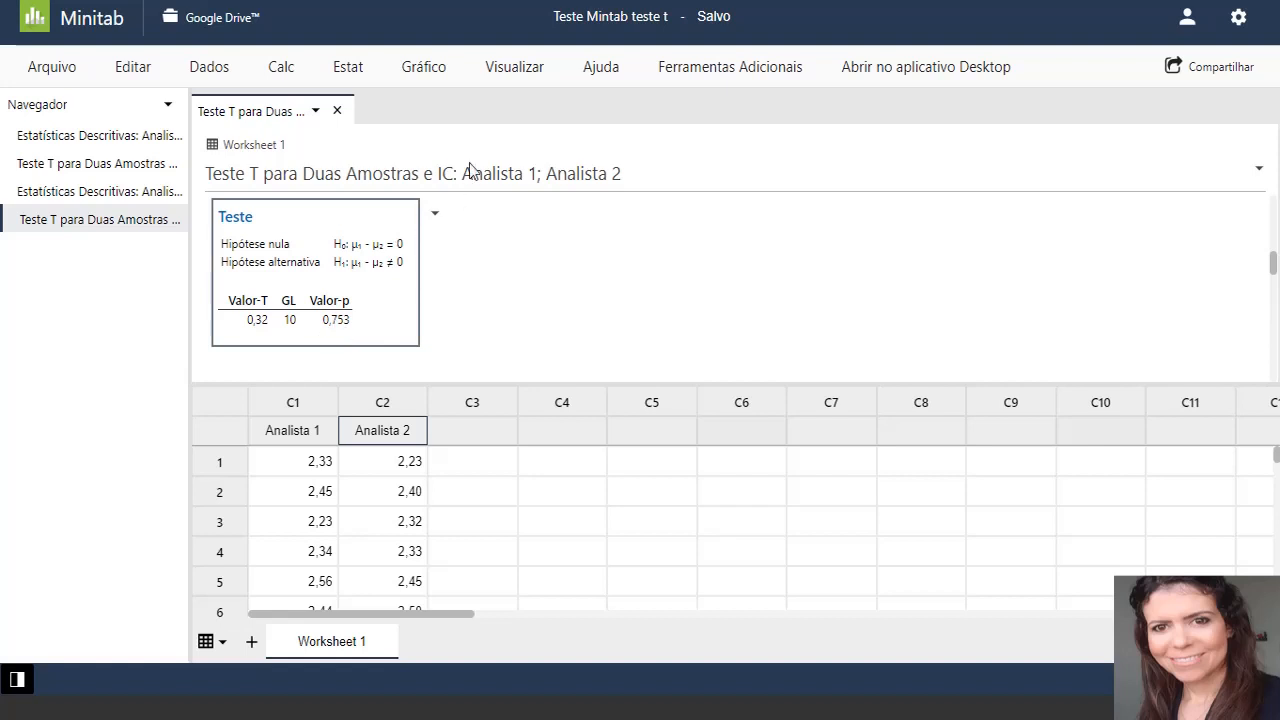
left_click(435, 217)
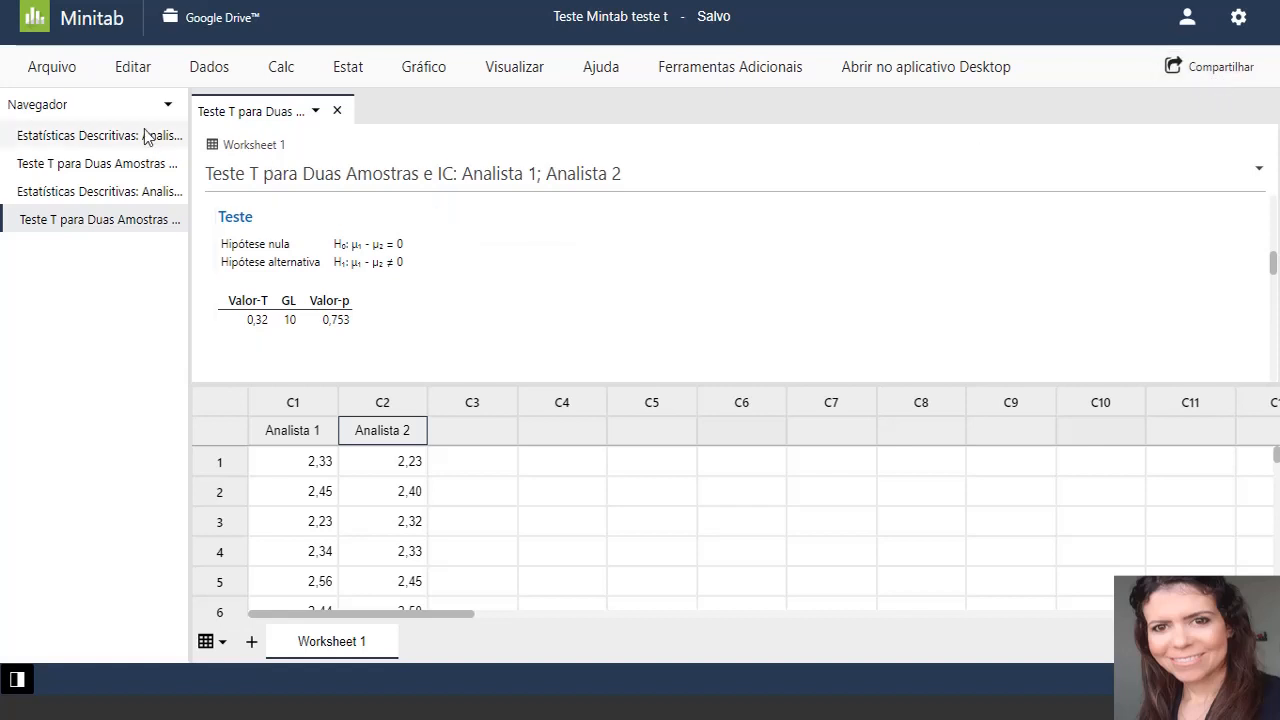
left_click(56, 78)
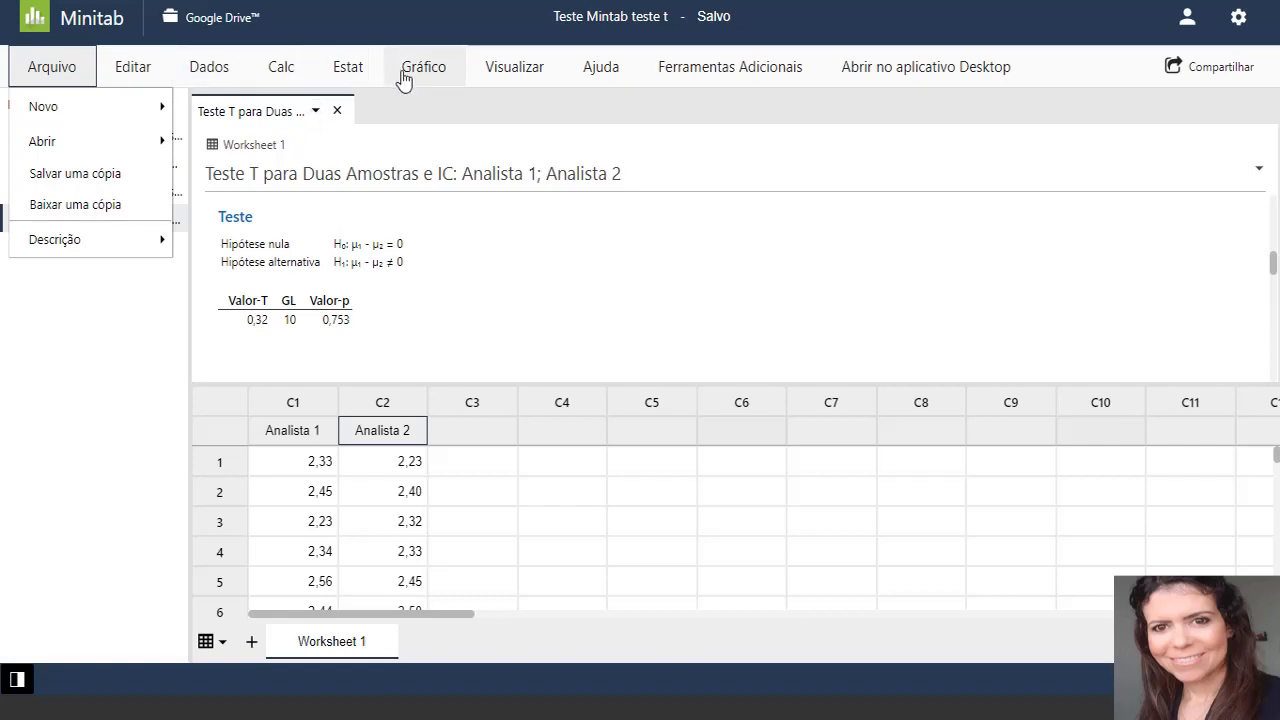
left_click(771, 77)
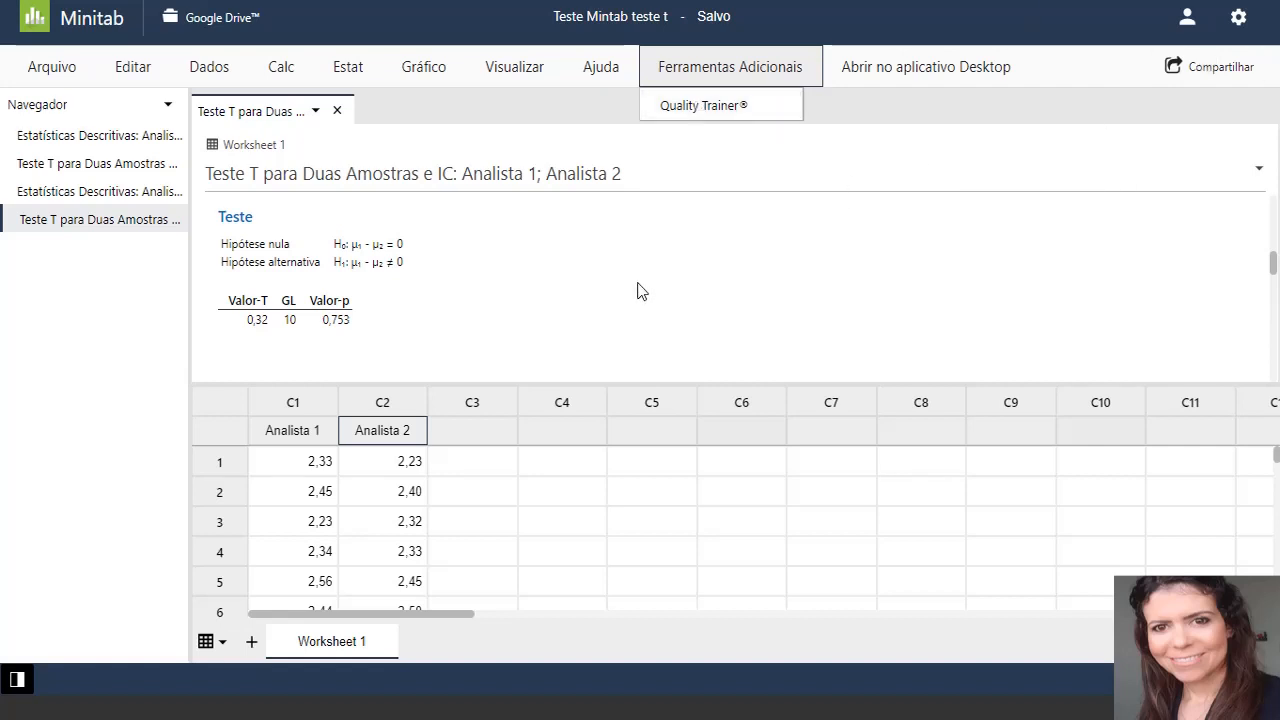
left_click(715, 190)
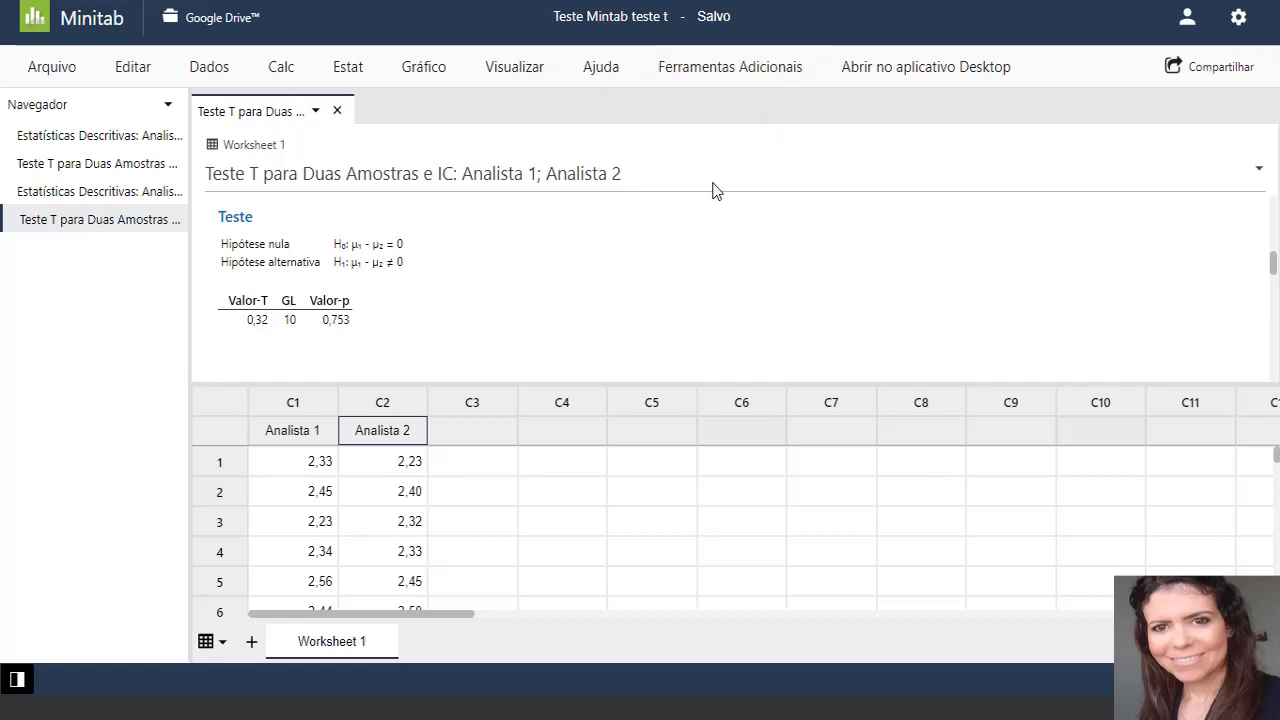